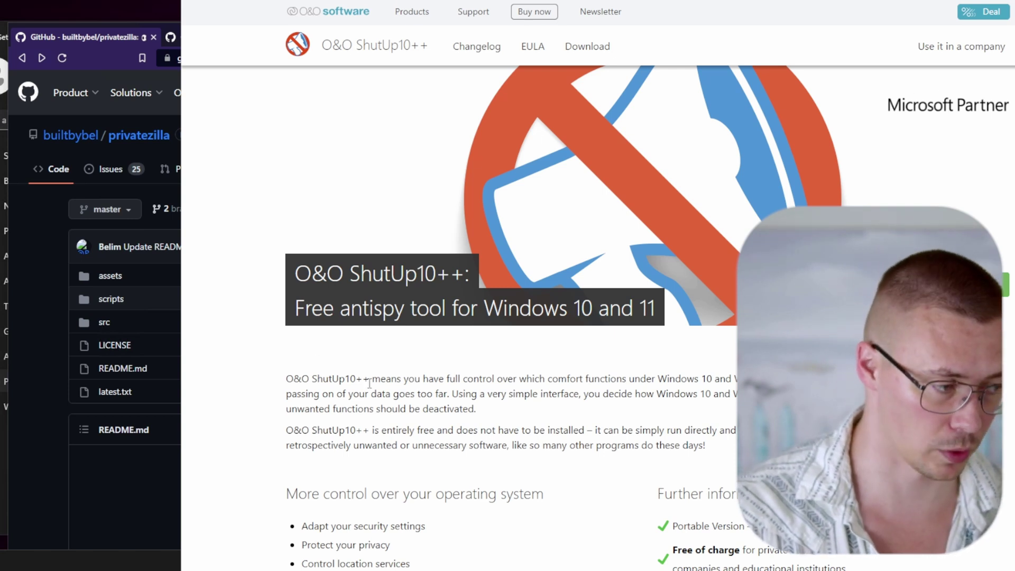
# - Review the O&O ShutUp10++ product page, including its feature list, further information and settings preview
pyautogui.scroll(-5, 620, 158)
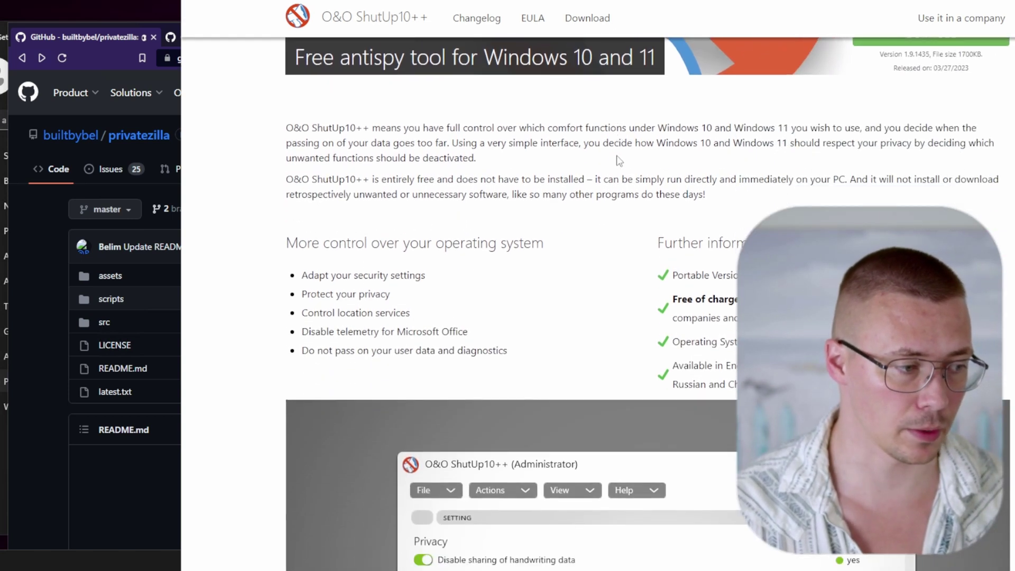
pyautogui.scroll(-2, 619, 159)
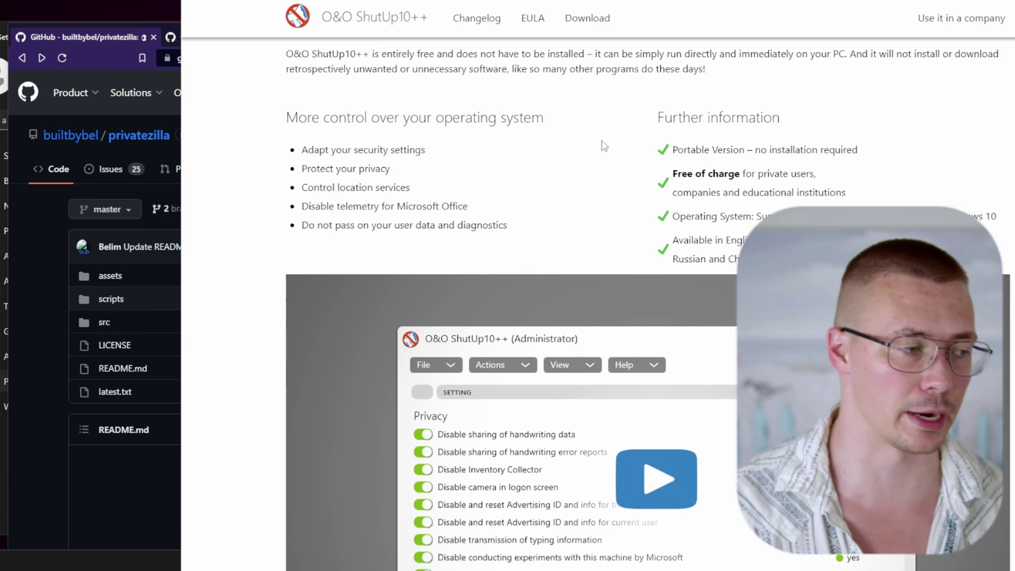
pyautogui.scroll(-5, 615, 154)
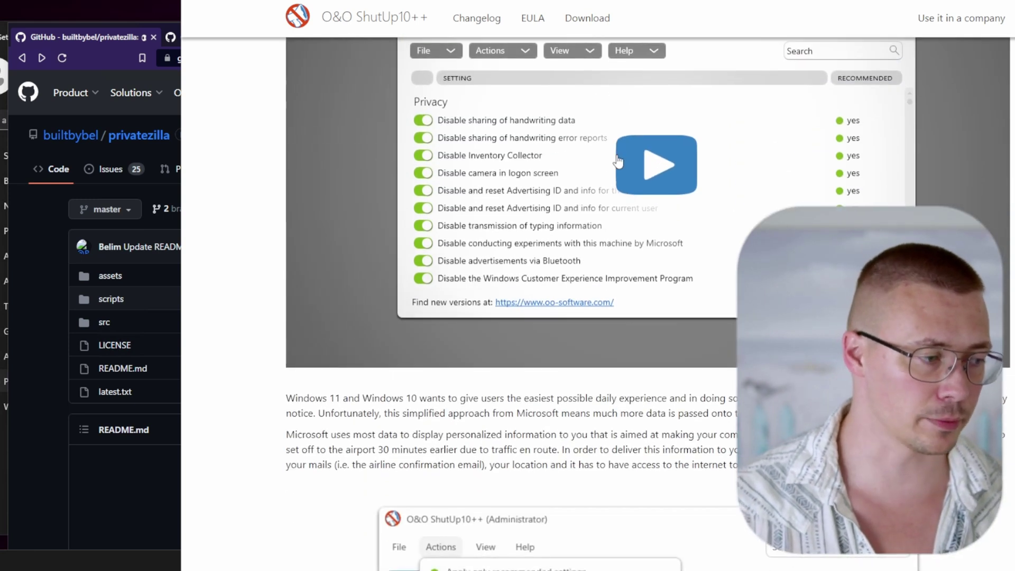
pyautogui.scroll(-10, 616, 156)
pyautogui.scroll(15, 616, 170)
pyautogui.scroll(6, 608, 217)
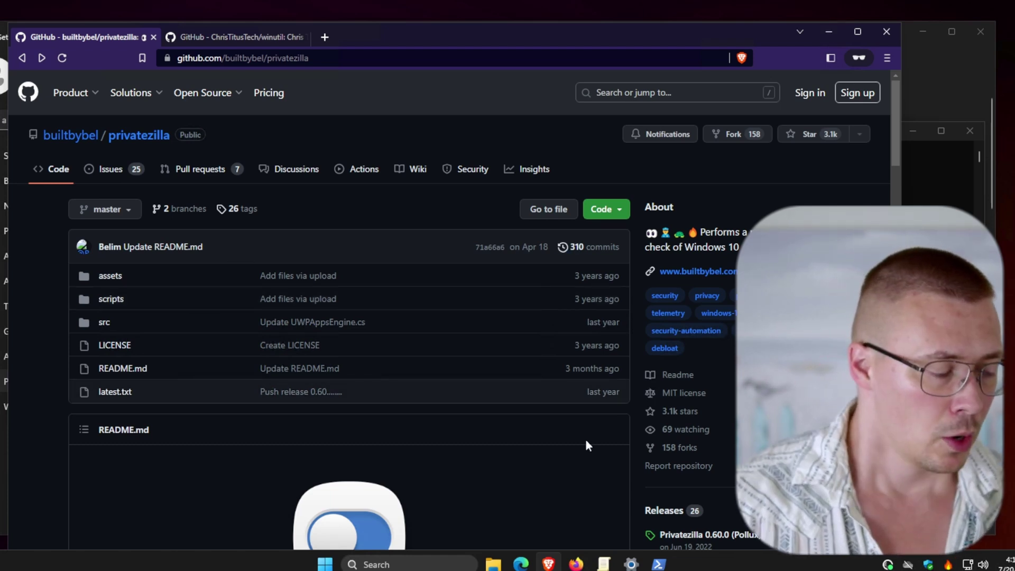
# - Switch to the Local Group Policy Editor, widen the policy tree, and open Allow Diagnostic Data under Data Collection and Preview Builds
pyautogui.click(604, 563)
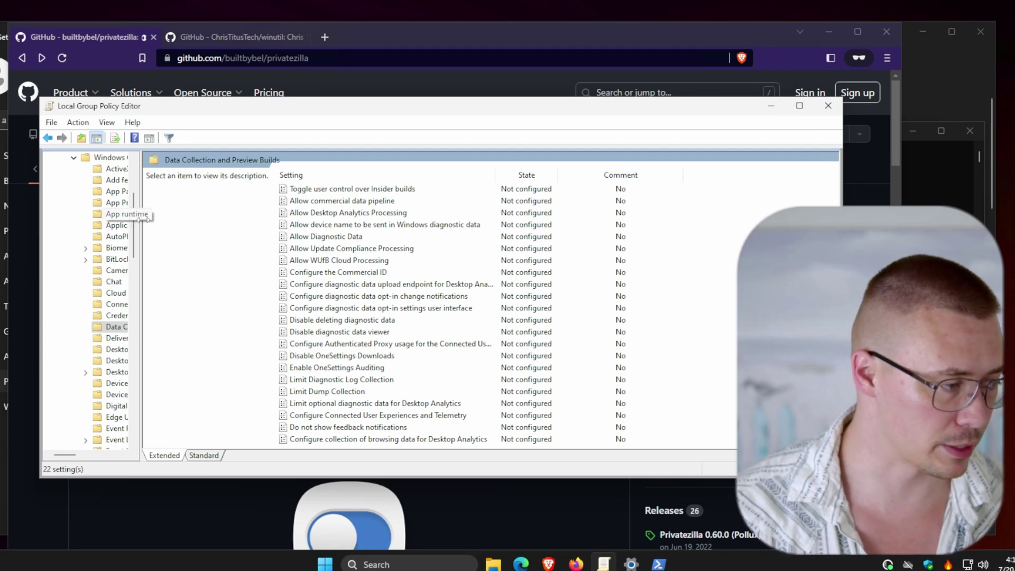
pyautogui.moveTo(141, 232); pyautogui.dragTo(219, 243)
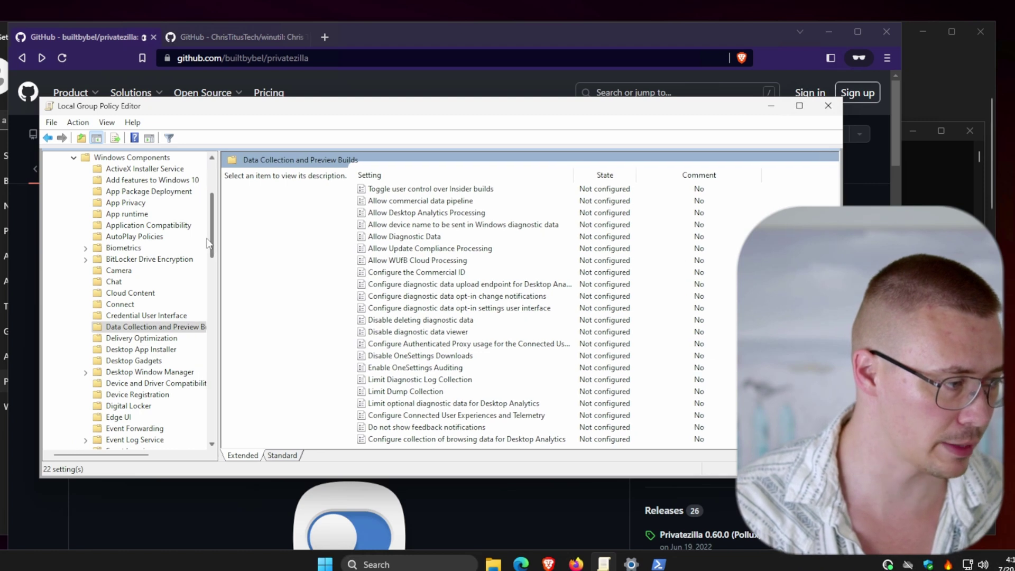
pyautogui.scroll(4, 209, 233)
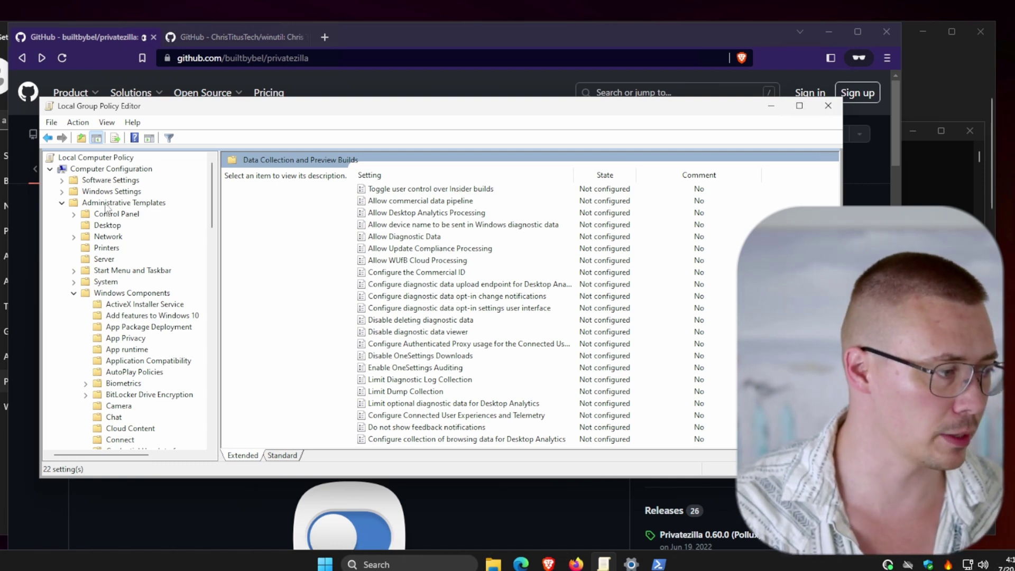
pyautogui.scroll(-3, 122, 298)
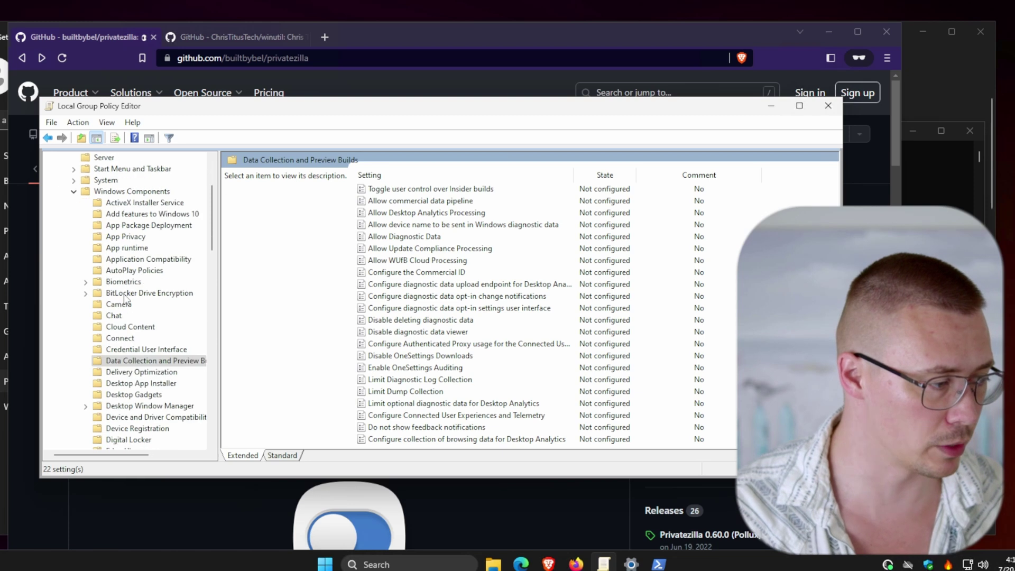
pyautogui.click(157, 365)
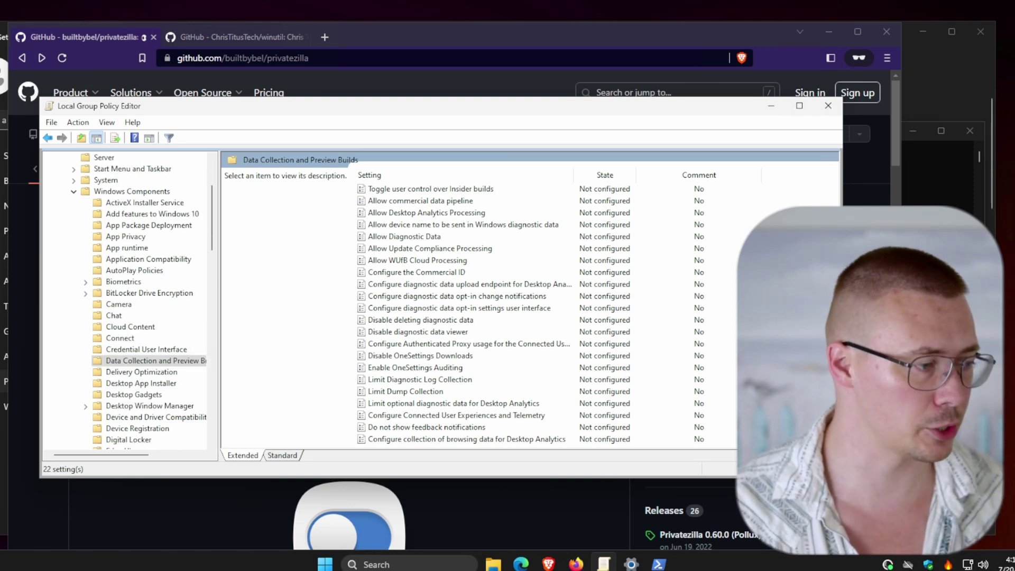
pyautogui.doubleClick(419, 241)
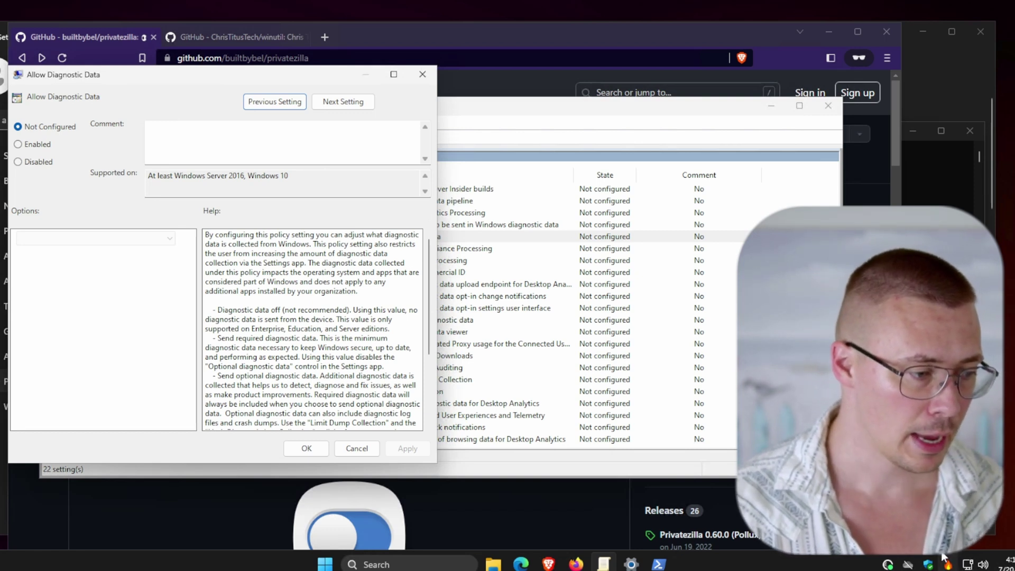
# - Check the Smart App Control settings under App & browser control in Windows Security, and minimize the window
pyautogui.click(928, 565)
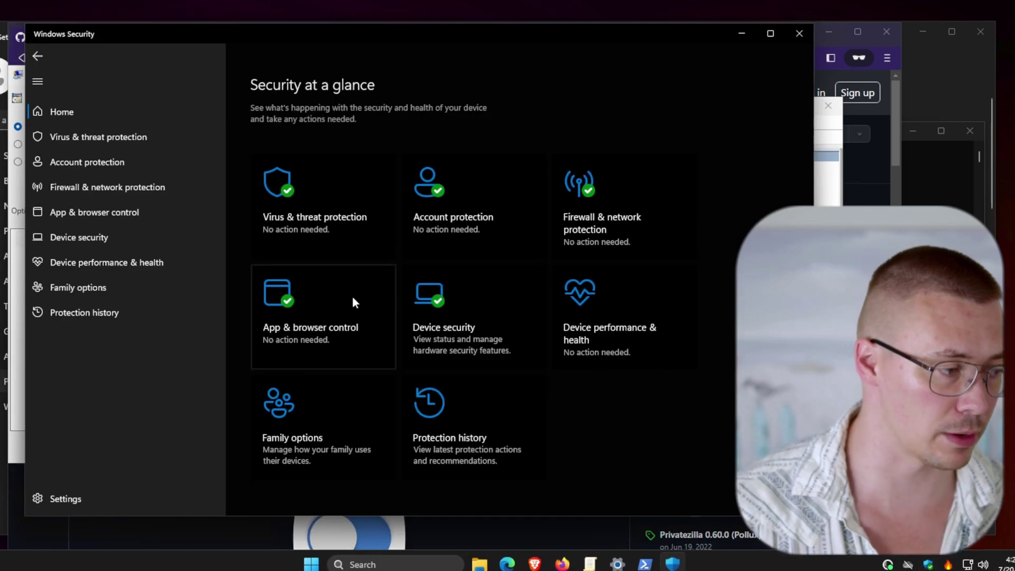
pyautogui.click(273, 294)
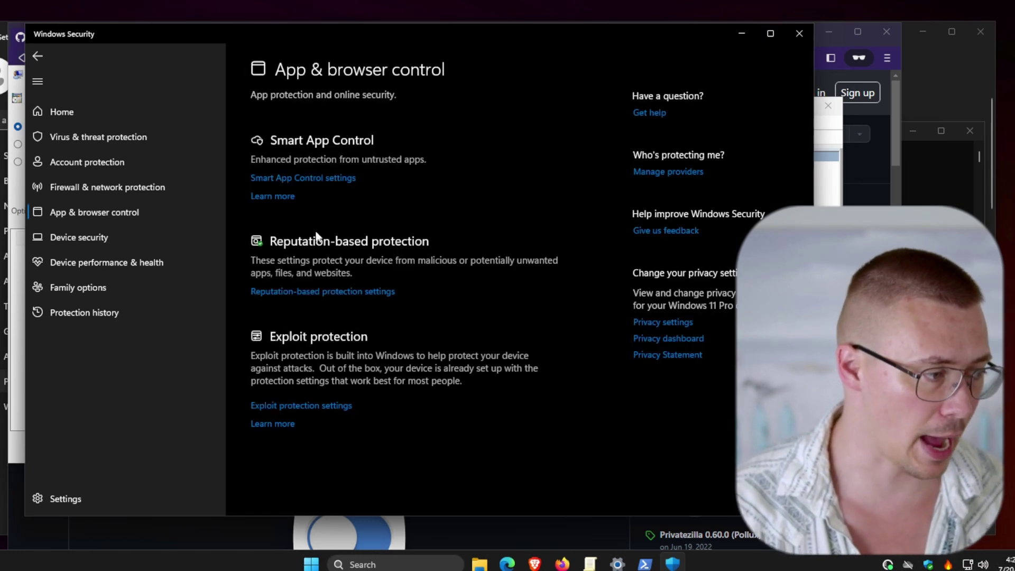
pyautogui.click(325, 179)
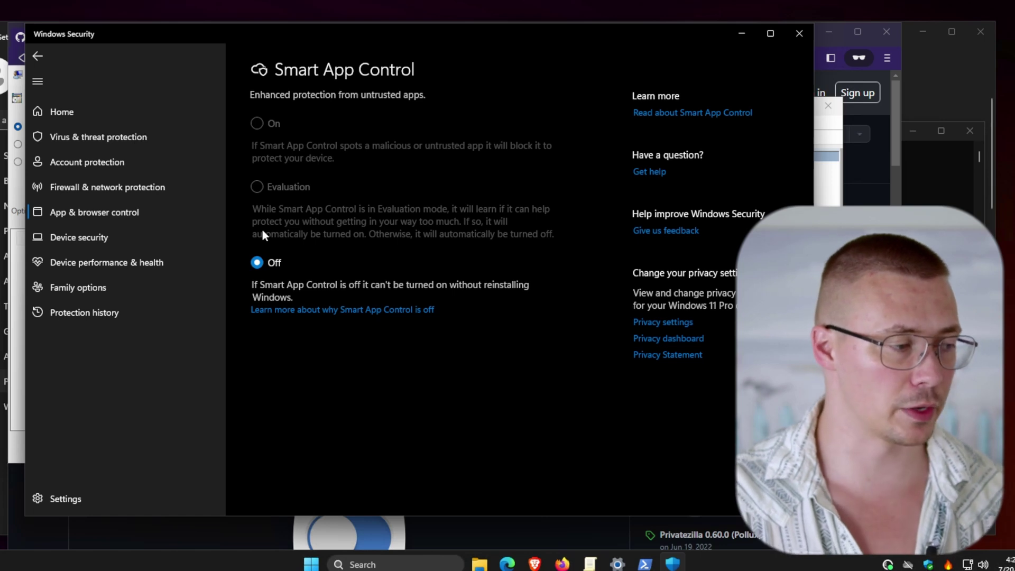
pyautogui.click(741, 36)
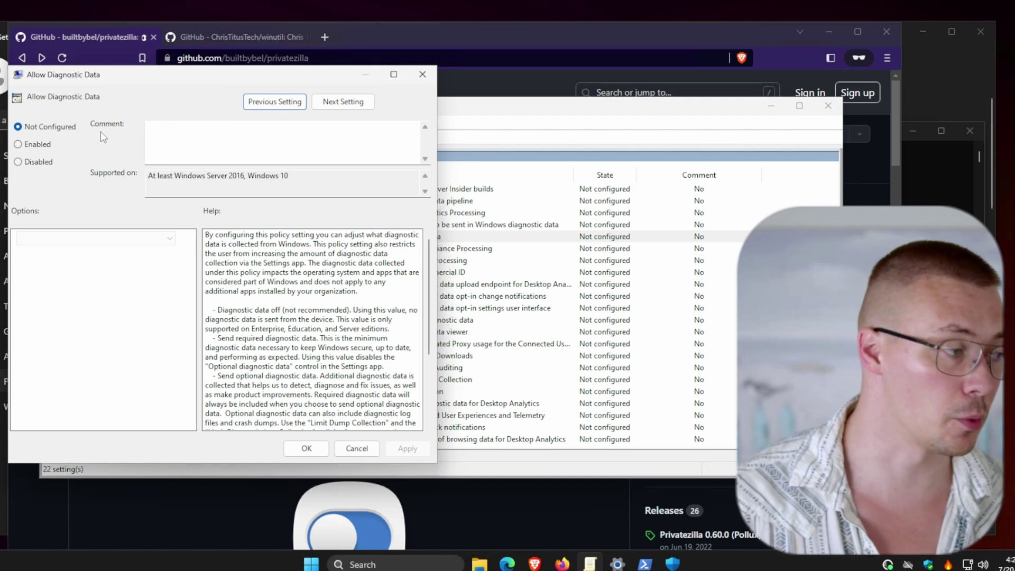
# - Read the help text of the Allow Diagnostic Data policy and set the policy to Enabled
pyautogui.scroll(-4, 336, 324)
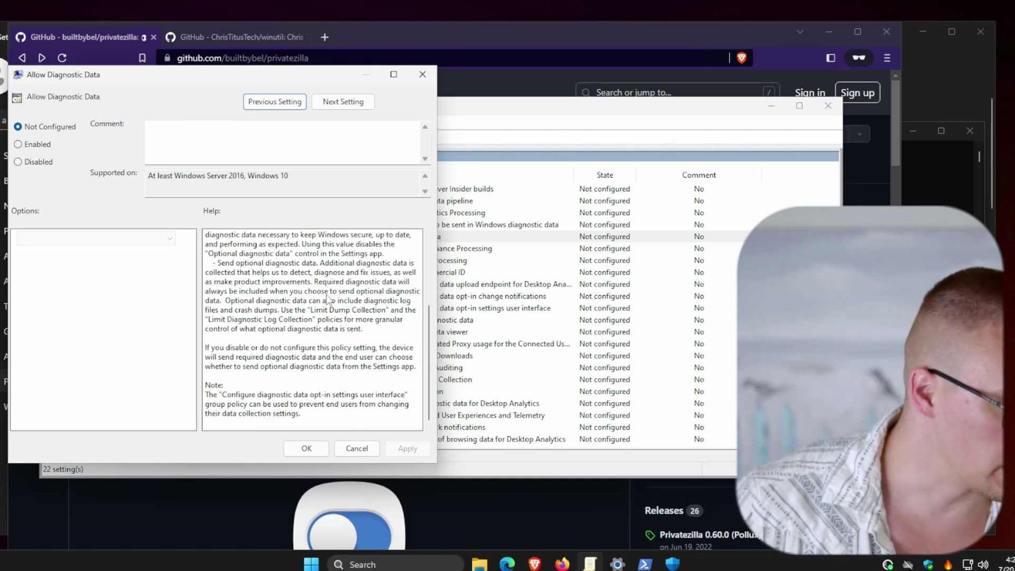
pyautogui.scroll(5, 207, 318)
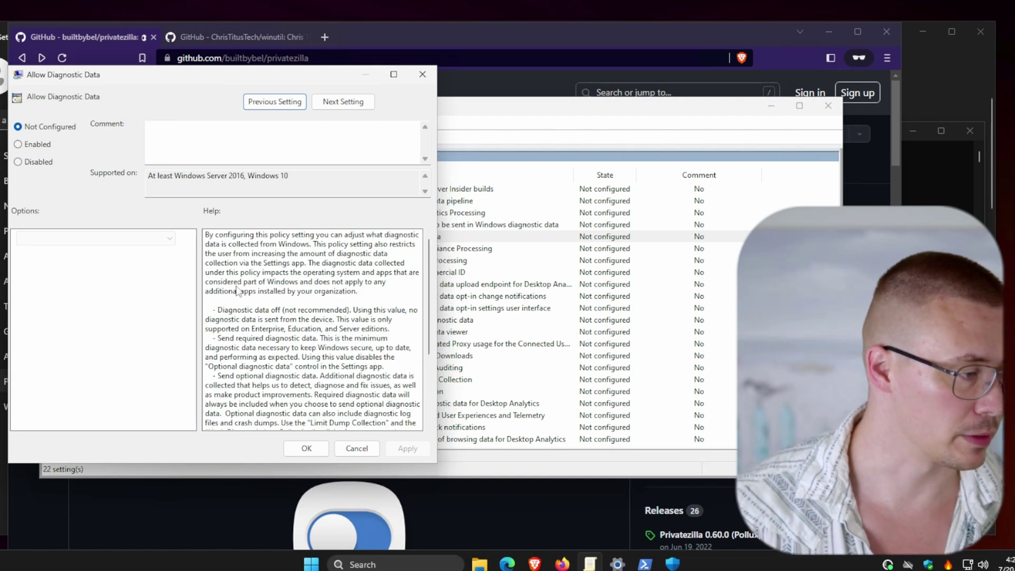
pyautogui.moveTo(201, 79); pyautogui.dragTo(460, 68)
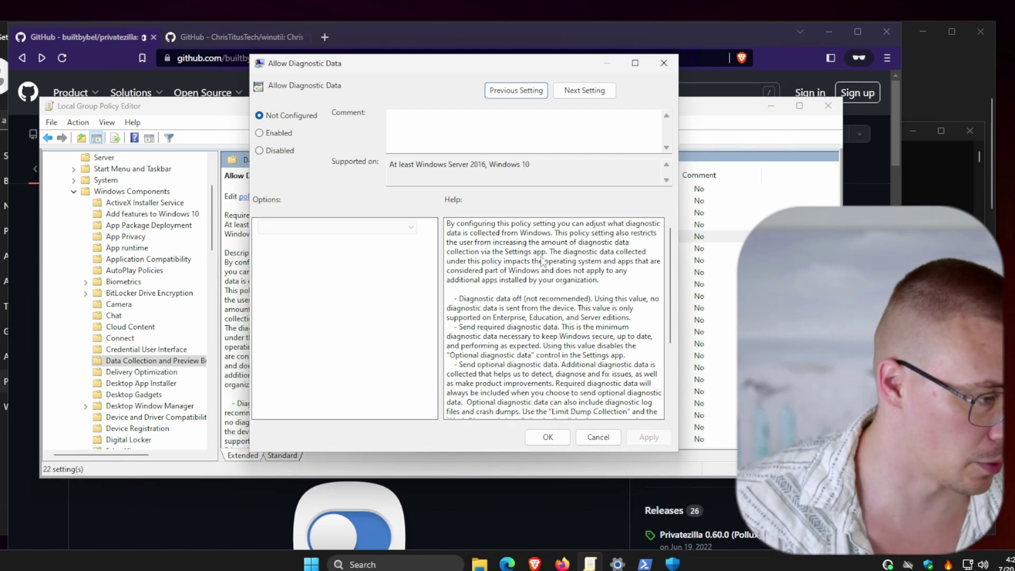
pyautogui.scroll(-1, 538, 259)
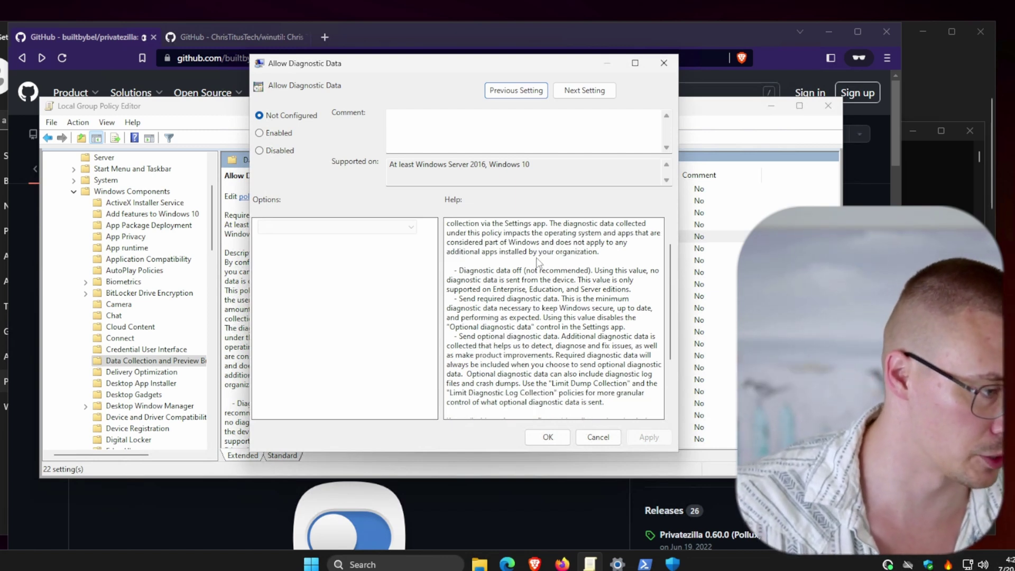
pyautogui.scroll(-3, 535, 264)
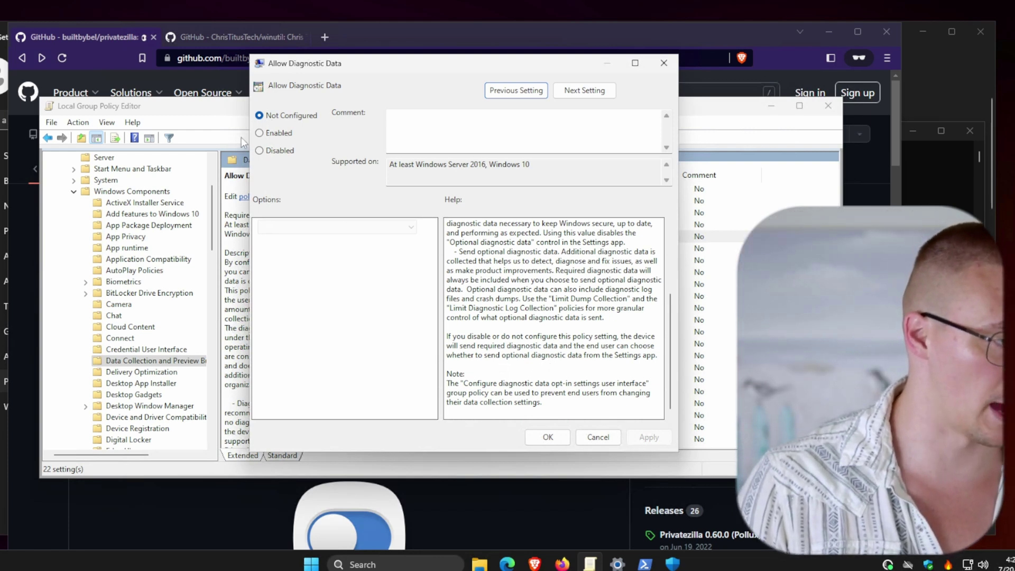
pyautogui.click(276, 151)
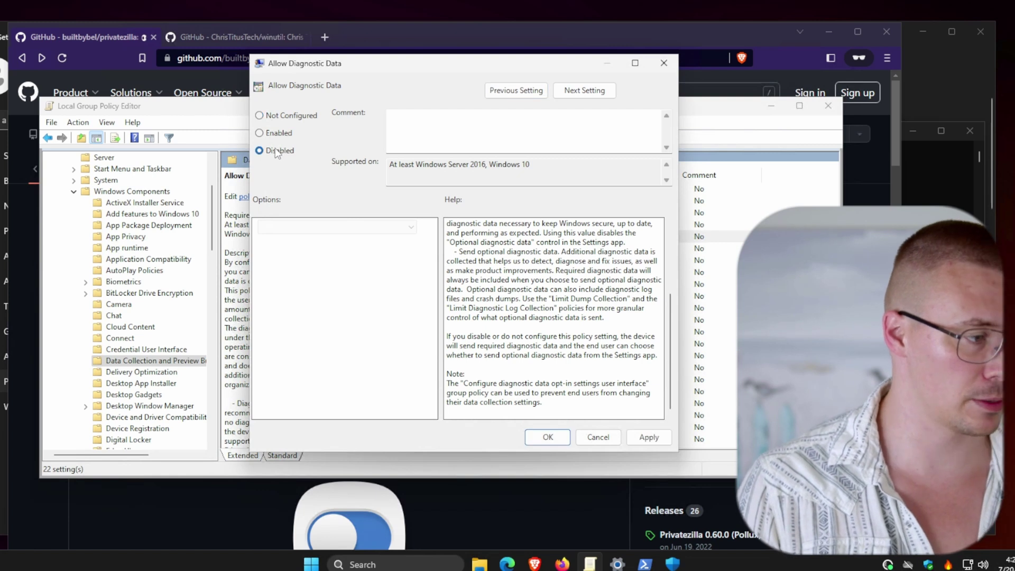
pyautogui.click(277, 118)
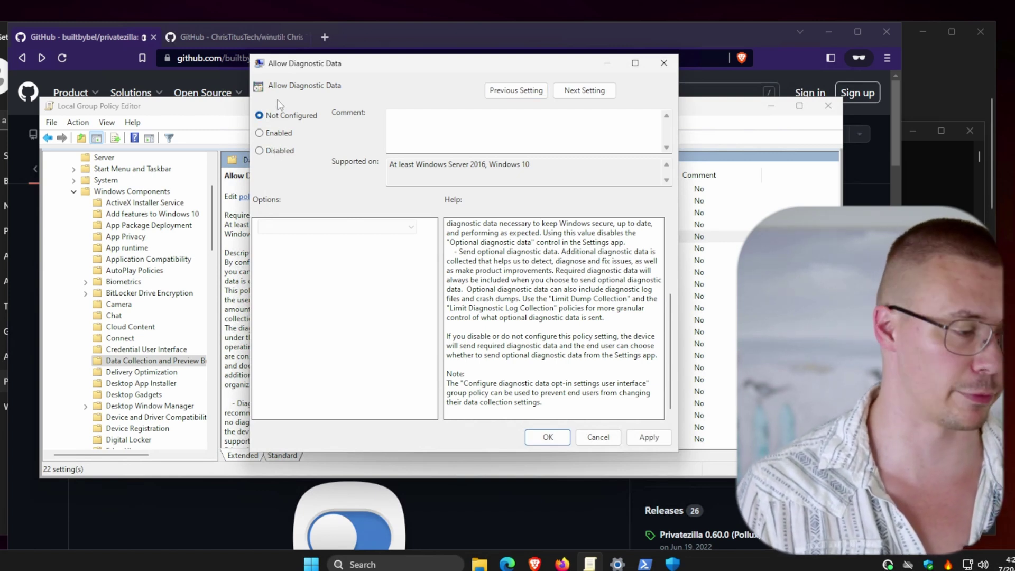
pyautogui.click(278, 134)
pyautogui.scroll(4, 460, 286)
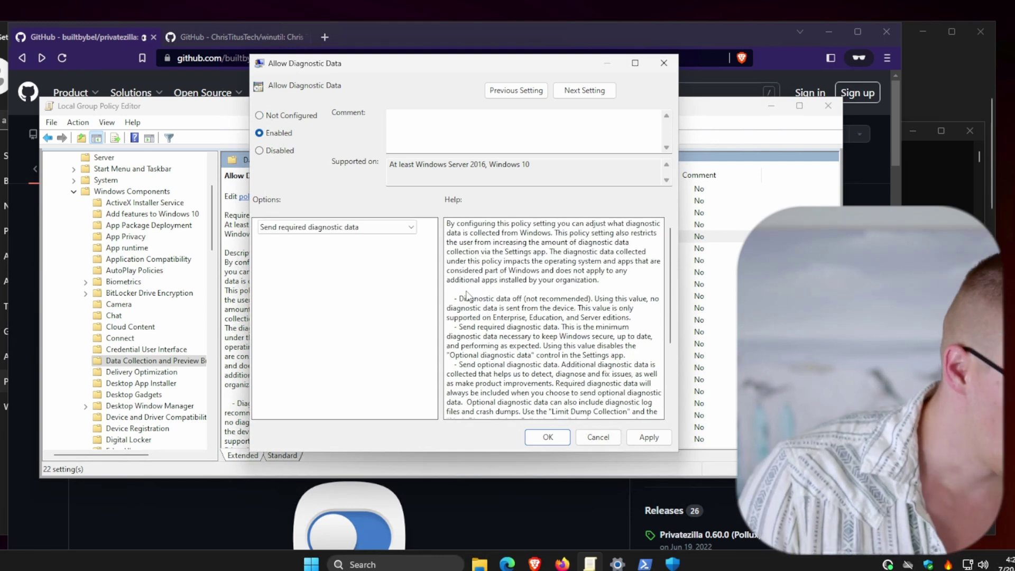
pyautogui.scroll(-1, 455, 281)
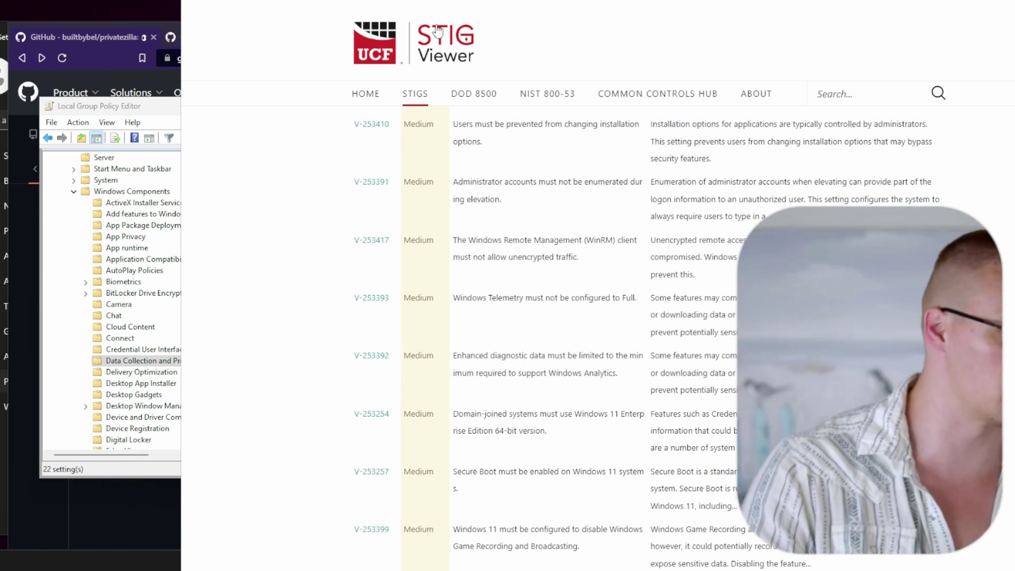
# - Open STIG finding V-253392 on limiting enhanced diagnostic data and read its check and fix text
pyautogui.click(377, 358)
pyautogui.scroll(-5, 444, 342)
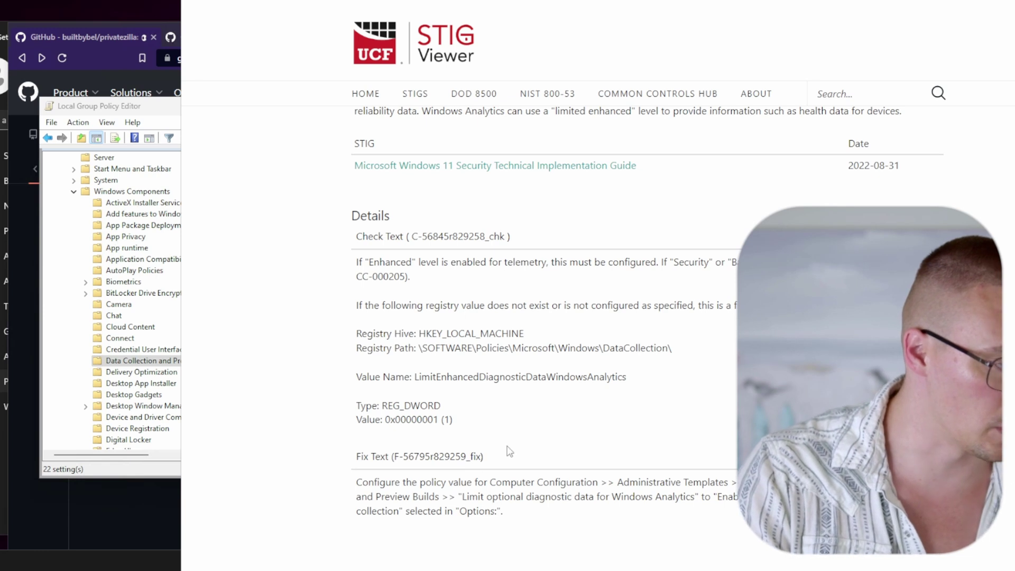
pyautogui.scroll(-5, 478, 484)
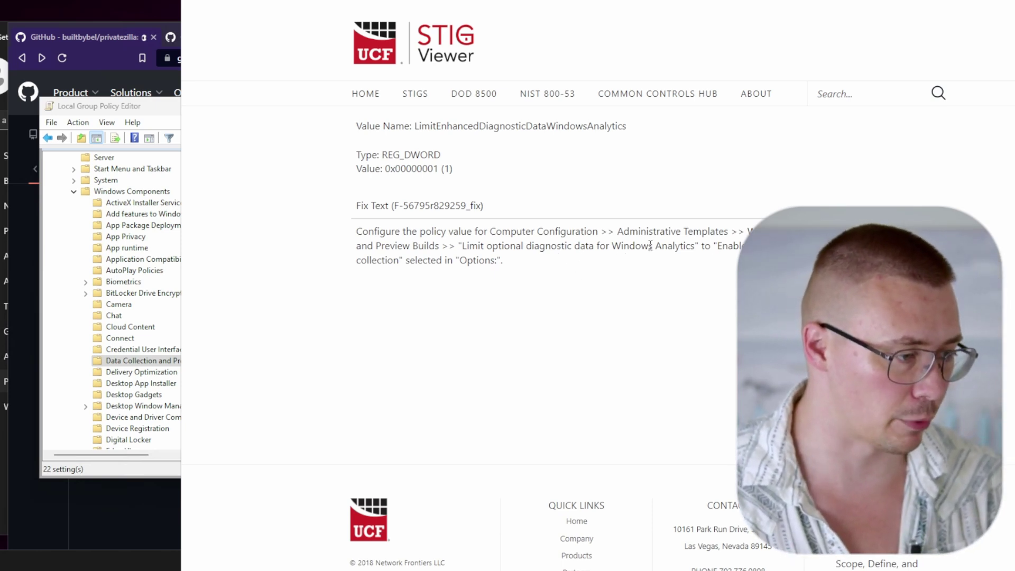
# - Return to the Allow Diagnostic Data policy, choose the option "Diagnostic data off (not recommended)", and save the policy
pyautogui.hotkey('alt', 'Tab')
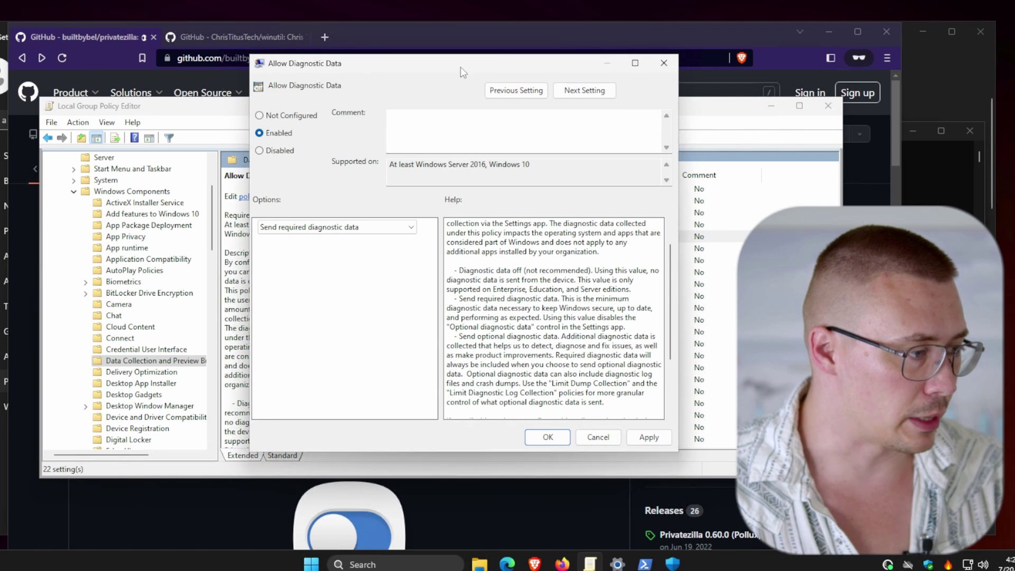
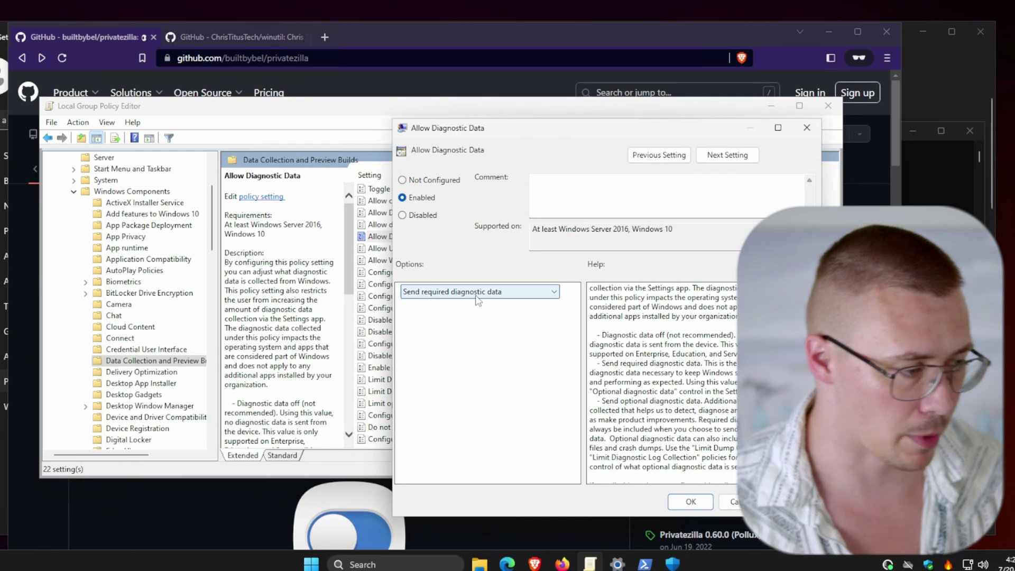
pyautogui.click(476, 291)
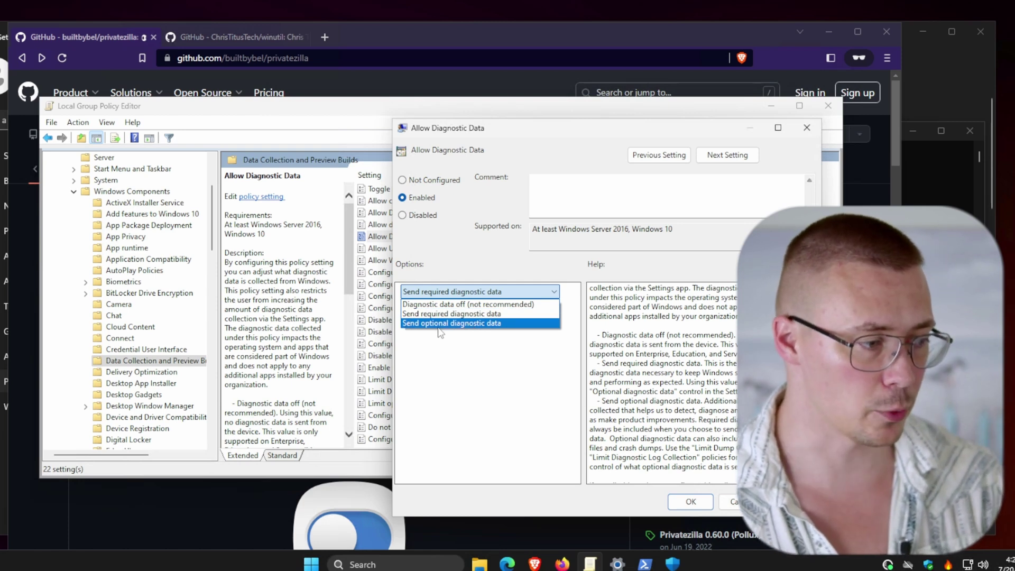
pyautogui.click(457, 305)
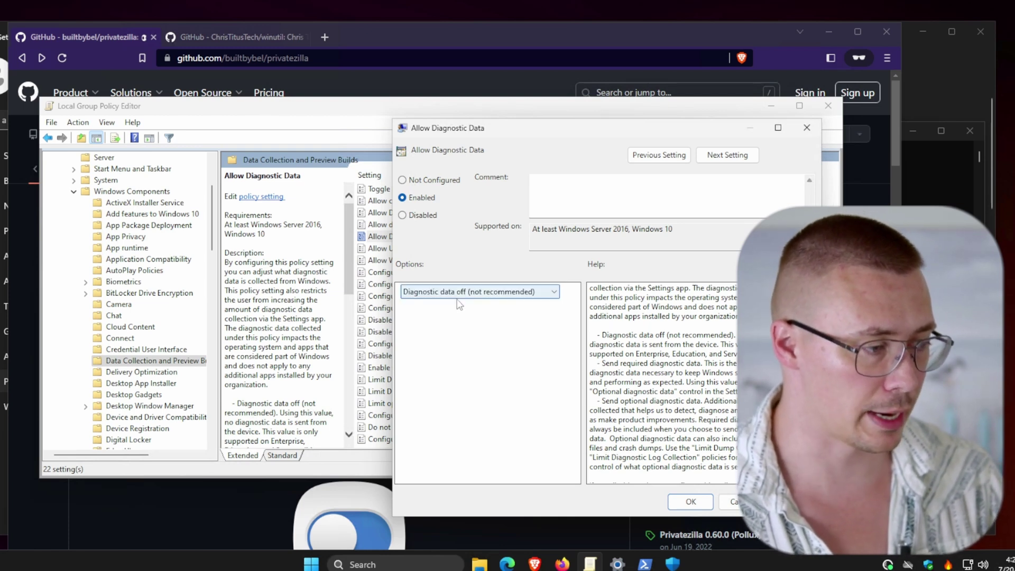
pyautogui.click(690, 501)
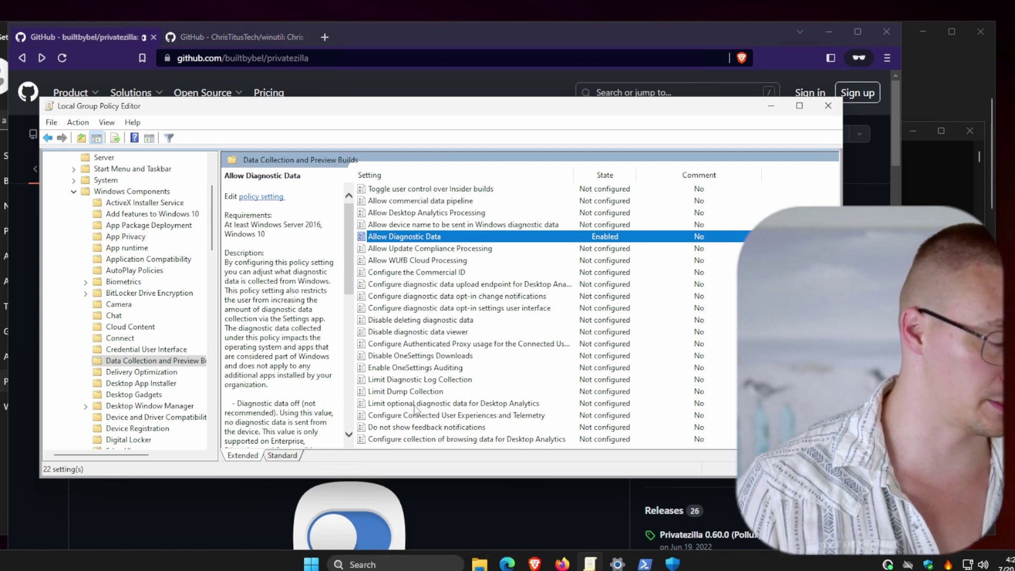
# - Set the "Limit optional diagnostic data for Desktop Analytics" policy to Enabled with the option "Disable Desktop Analytics collection", and save it
pyautogui.doubleClick(415, 404)
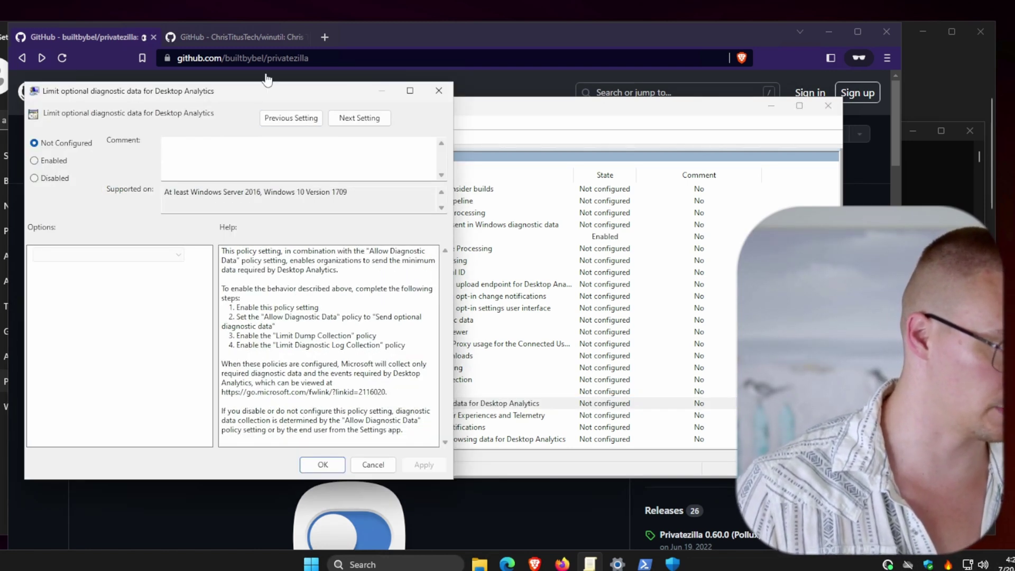
pyautogui.moveTo(281, 93); pyautogui.dragTo(685, 112)
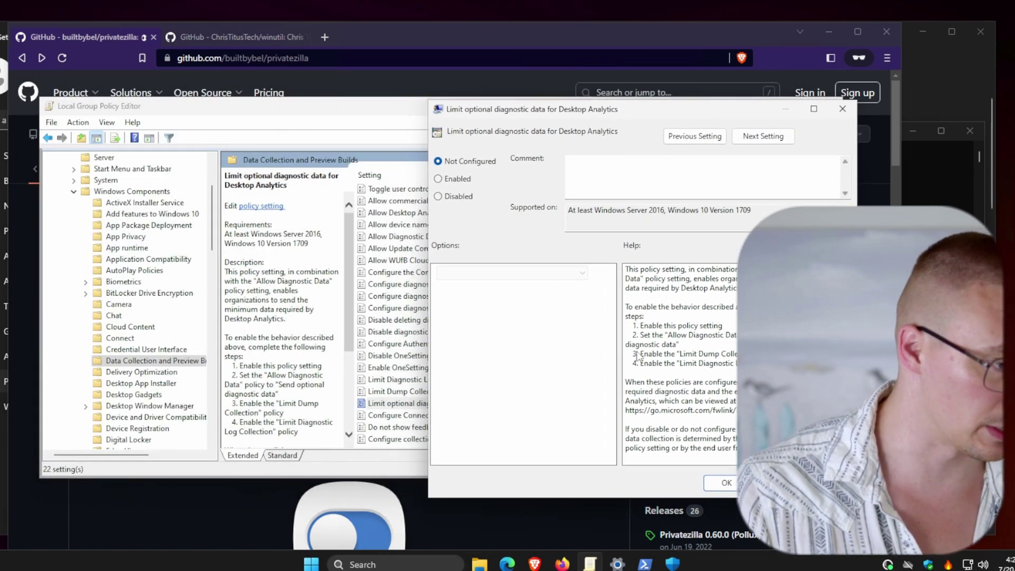
pyautogui.click(458, 197)
pyautogui.click(457, 164)
pyautogui.click(454, 180)
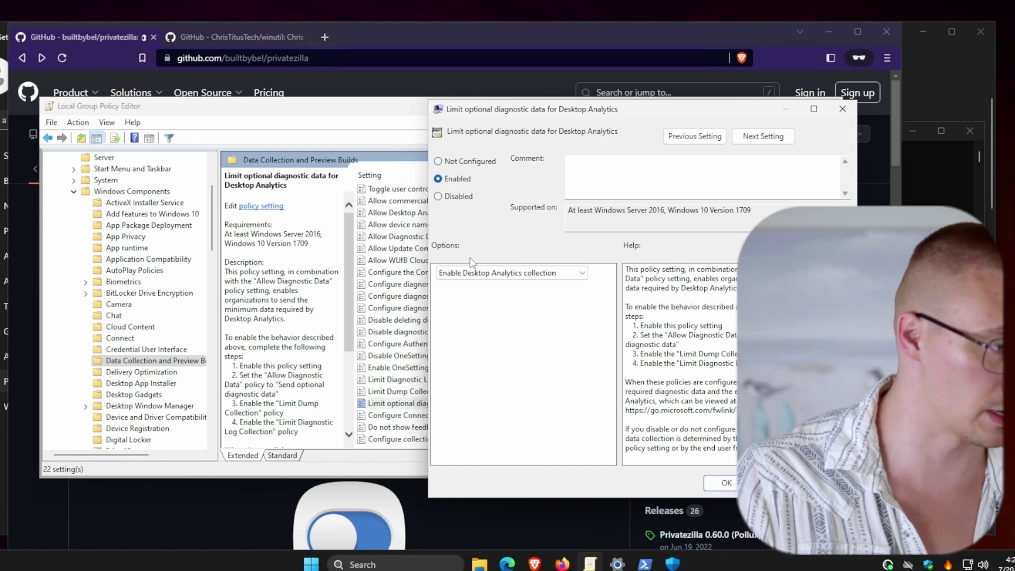
pyautogui.click(468, 273)
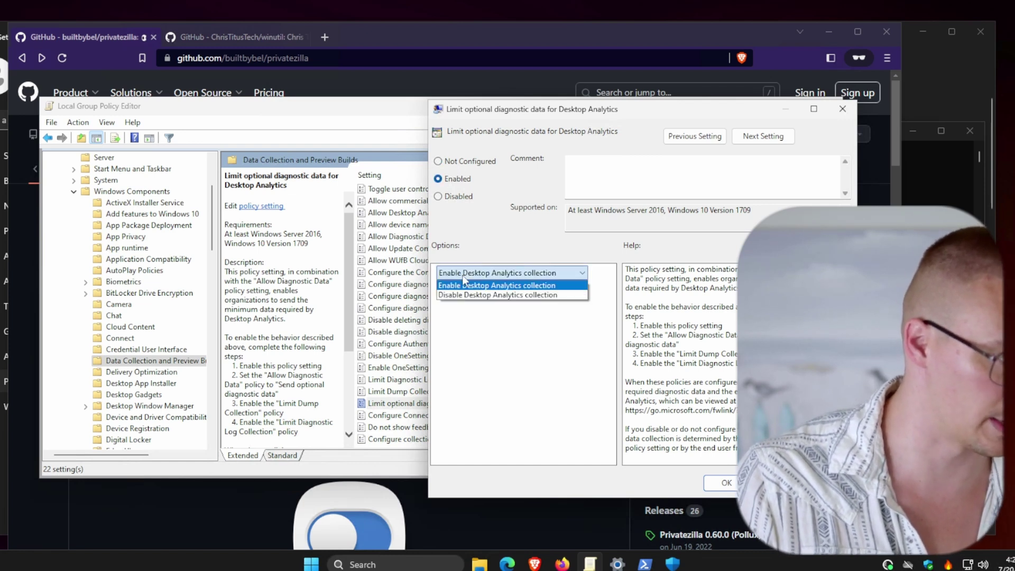
pyautogui.click(488, 295)
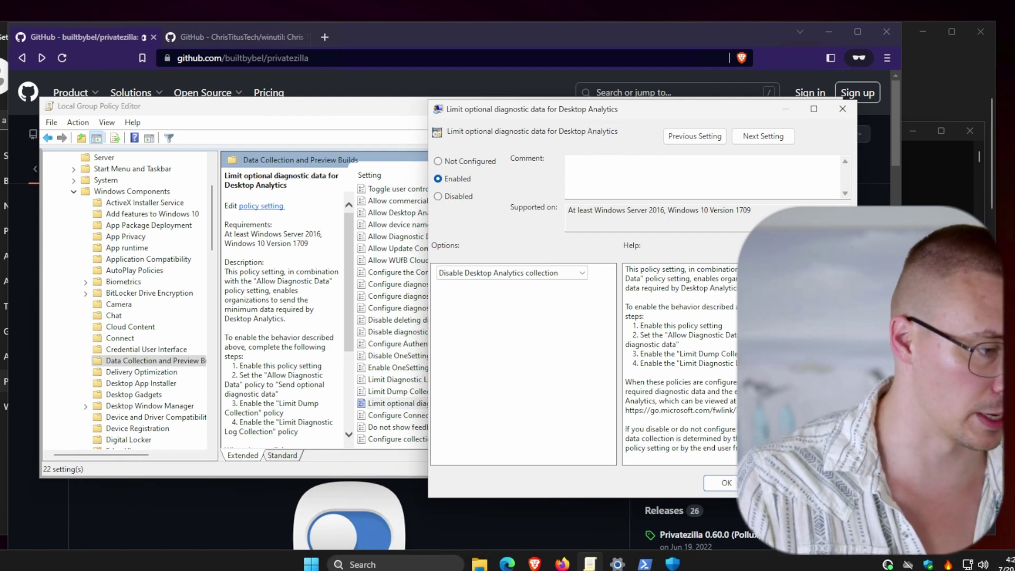
pyautogui.click(719, 482)
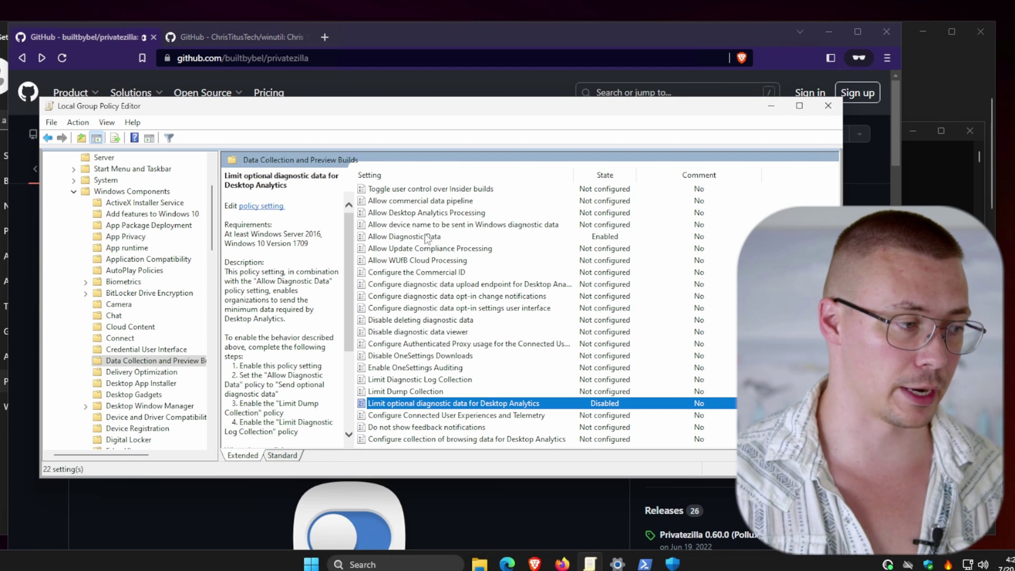
# - Read the help text of the "Allow commercial data pipeline" policy, close it without changes, and minimize the Local Group Policy Editor
pyautogui.doubleClick(457, 202)
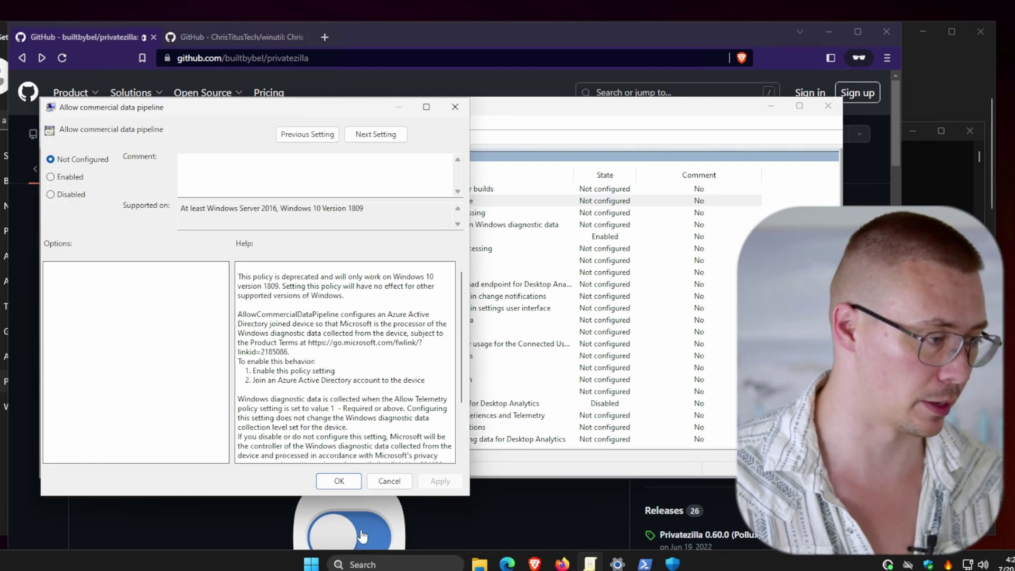
pyautogui.click(389, 481)
pyautogui.click(772, 105)
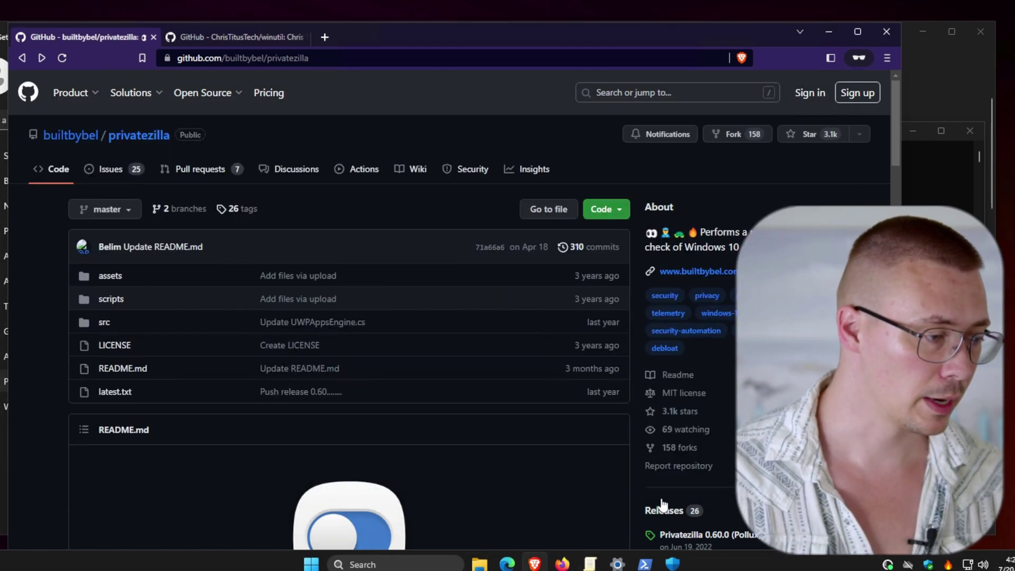
# - Check the General page under Privacy & security in Windows Settings, and return to the category overview
pyautogui.click(617, 564)
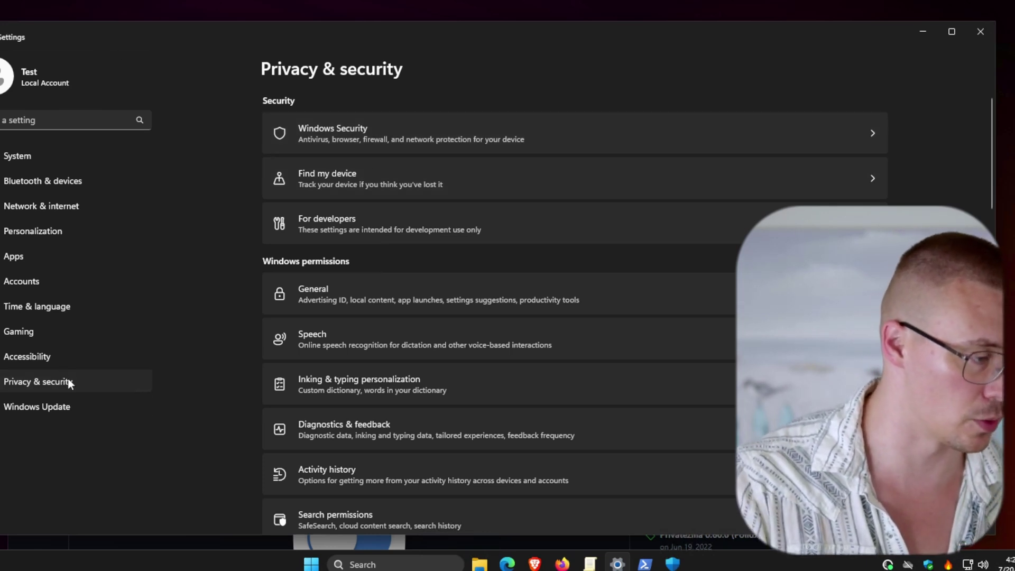
pyautogui.click(505, 304)
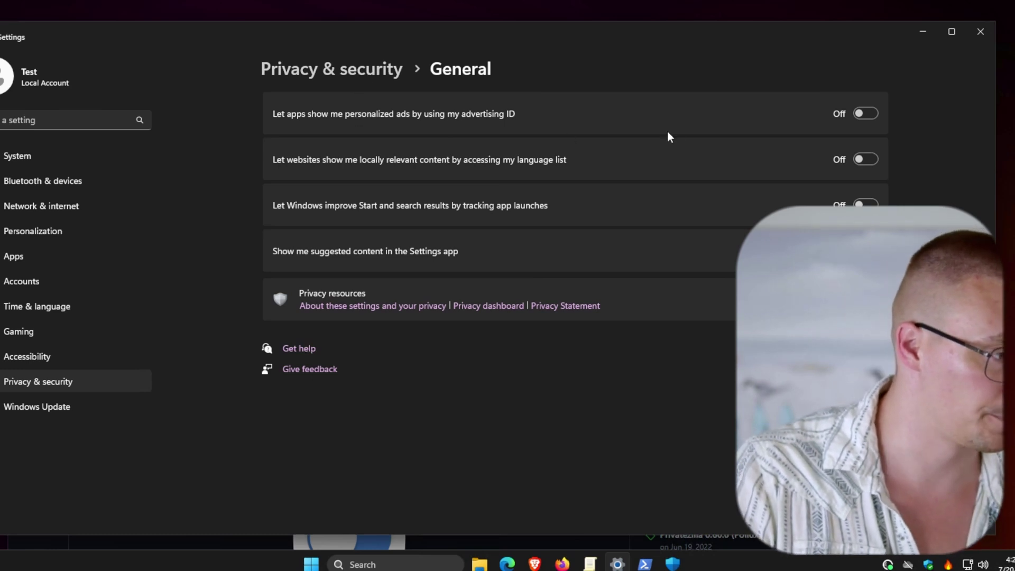
pyautogui.click(332, 69)
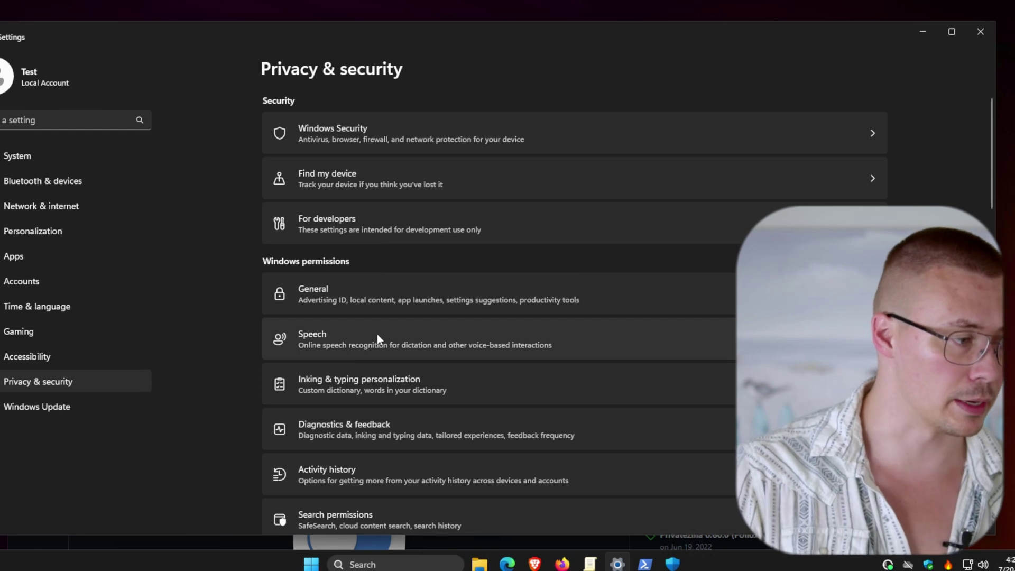
# - Check the Activity history settings, look over the remaining Privacy & security categories, and minimize Settings
pyautogui.scroll(-4, 391, 389)
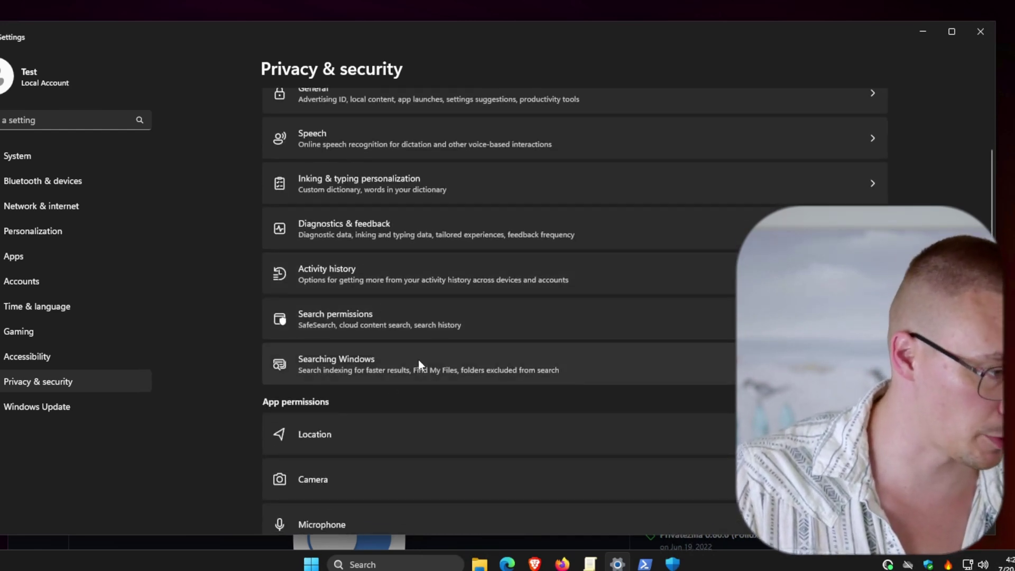
pyautogui.click(402, 281)
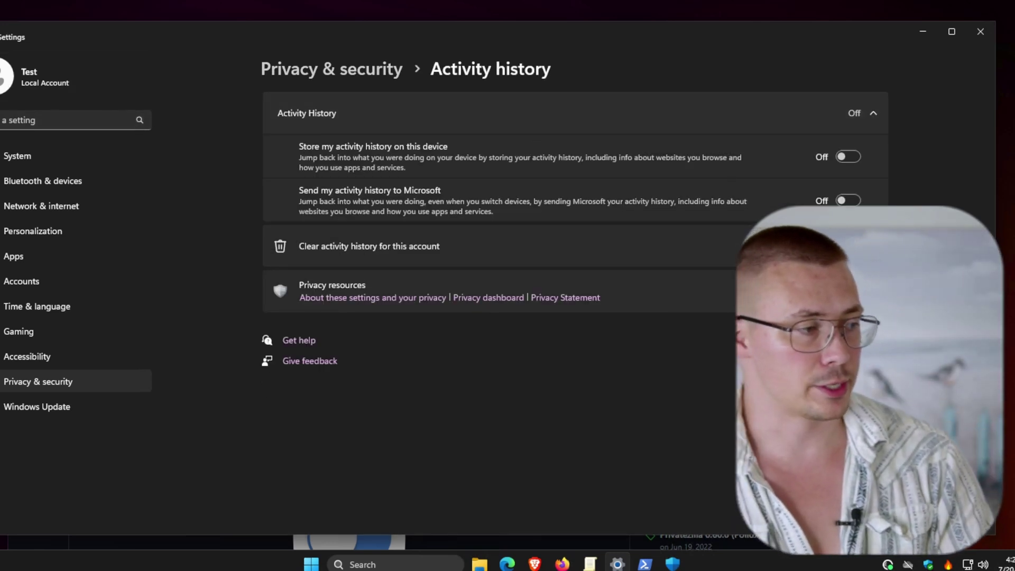
pyautogui.click(332, 69)
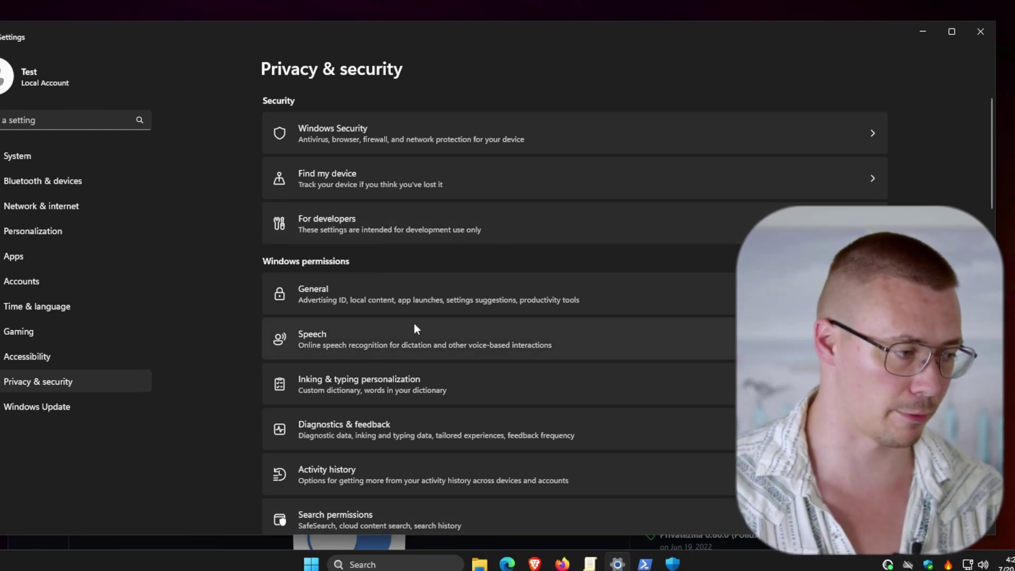
pyautogui.scroll(-4, 492, 324)
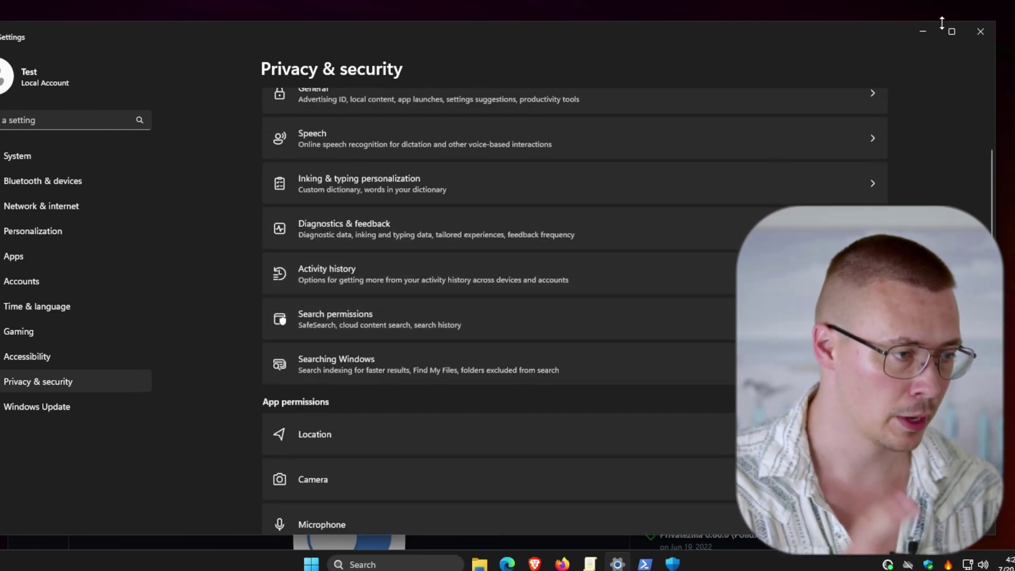
pyautogui.click(921, 33)
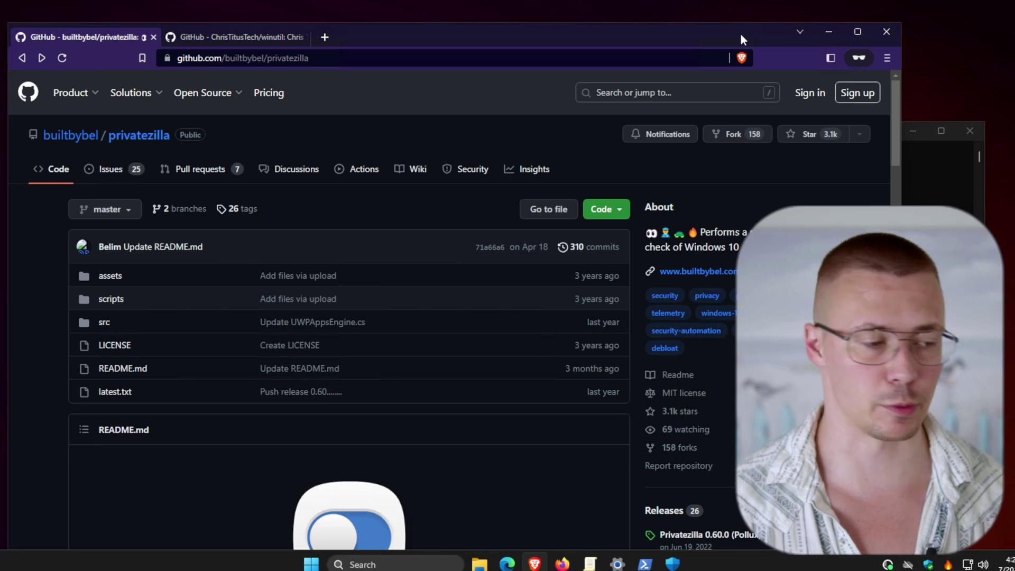
# - Open simplewall and review which apps have and do not have internet access
pyautogui.click(949, 565)
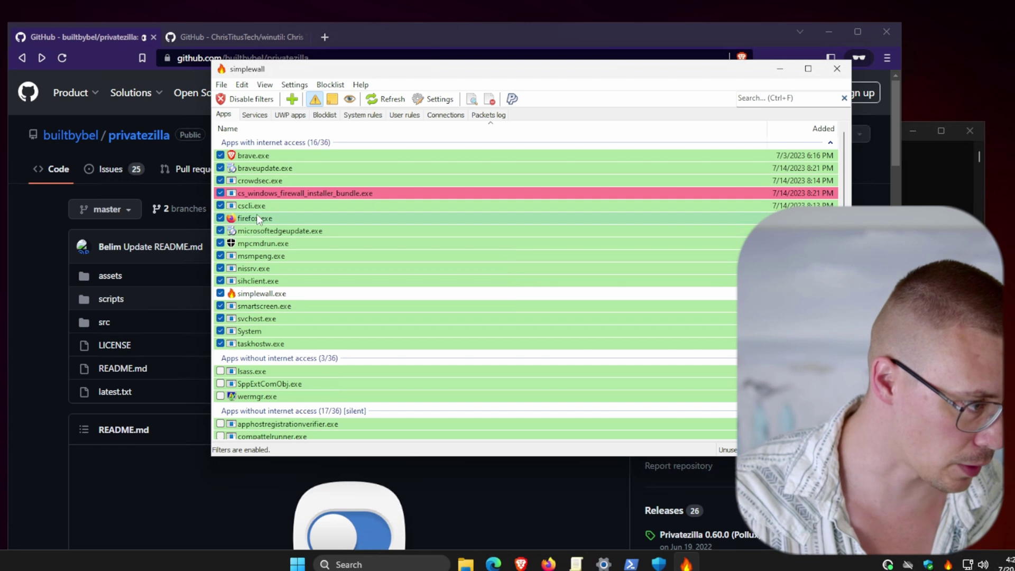
pyautogui.moveTo(264, 224)
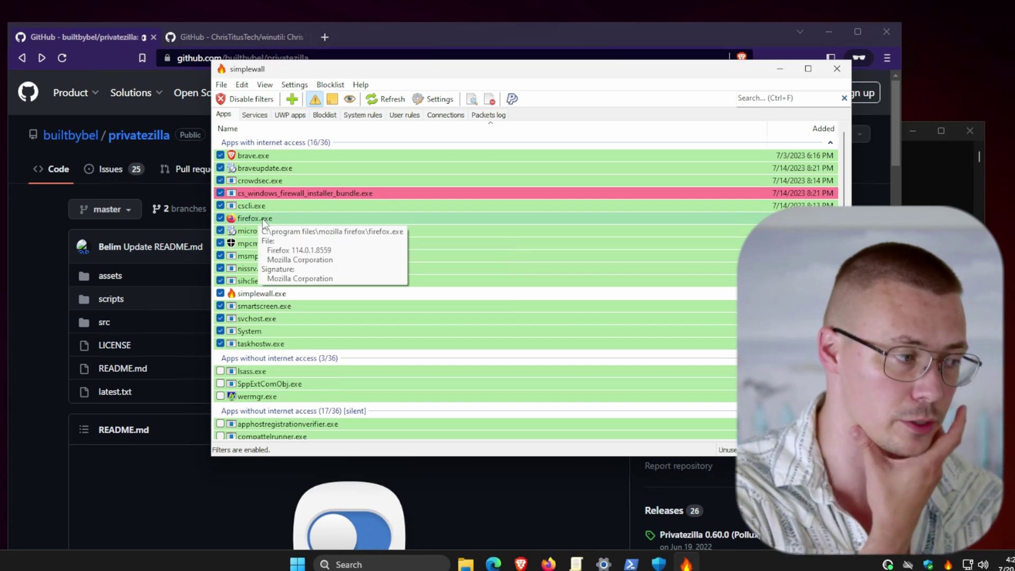
pyautogui.scroll(-3, 264, 223)
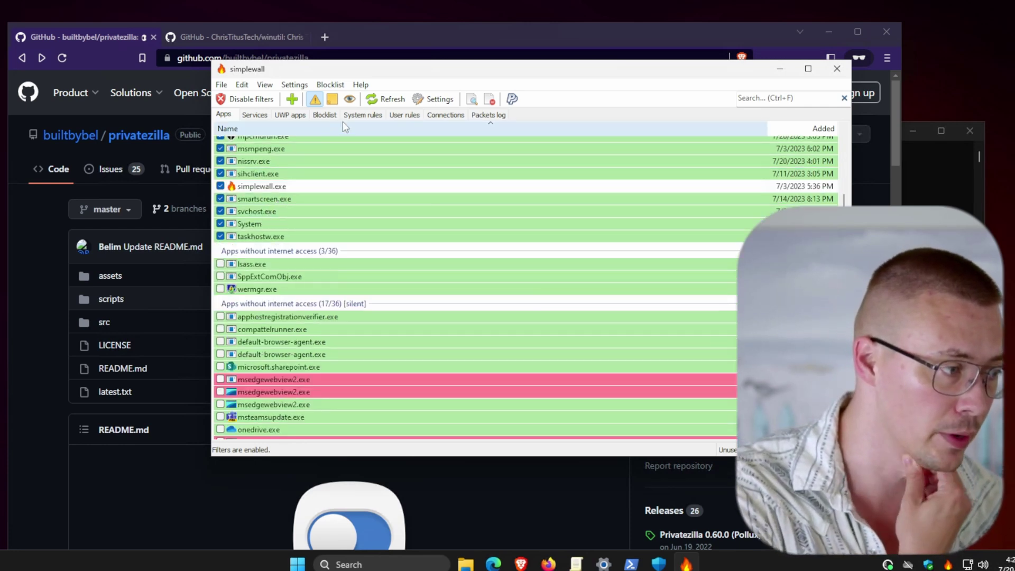
# - Review simplewall's system rules, user rules and blocklist
pyautogui.click(370, 115)
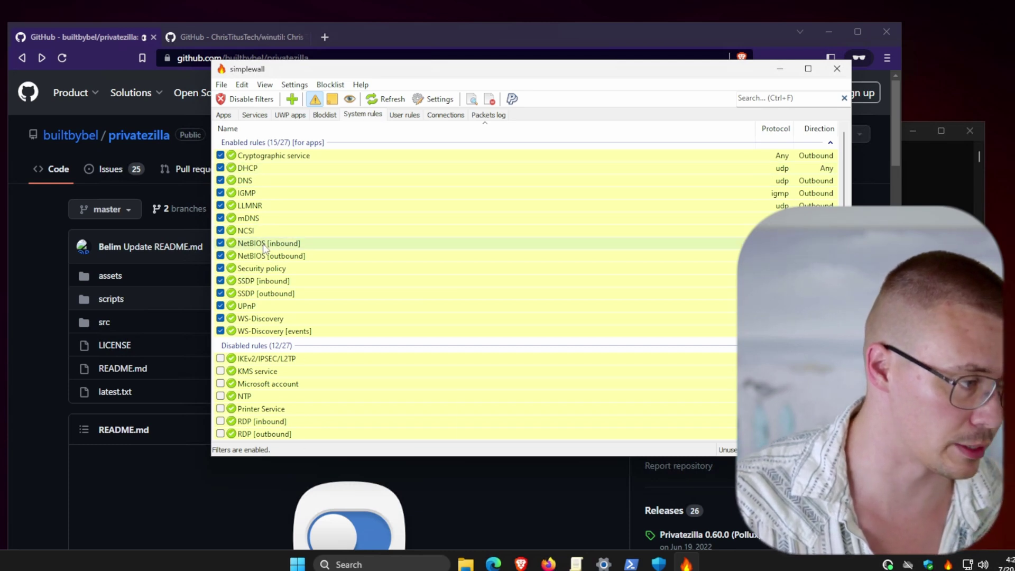
pyautogui.click(403, 119)
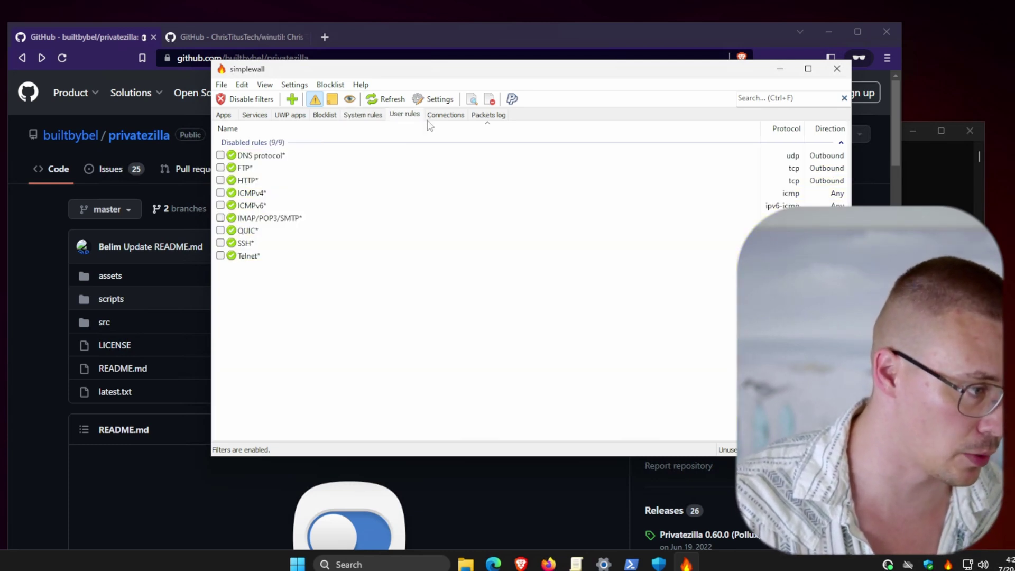
pyautogui.click(324, 117)
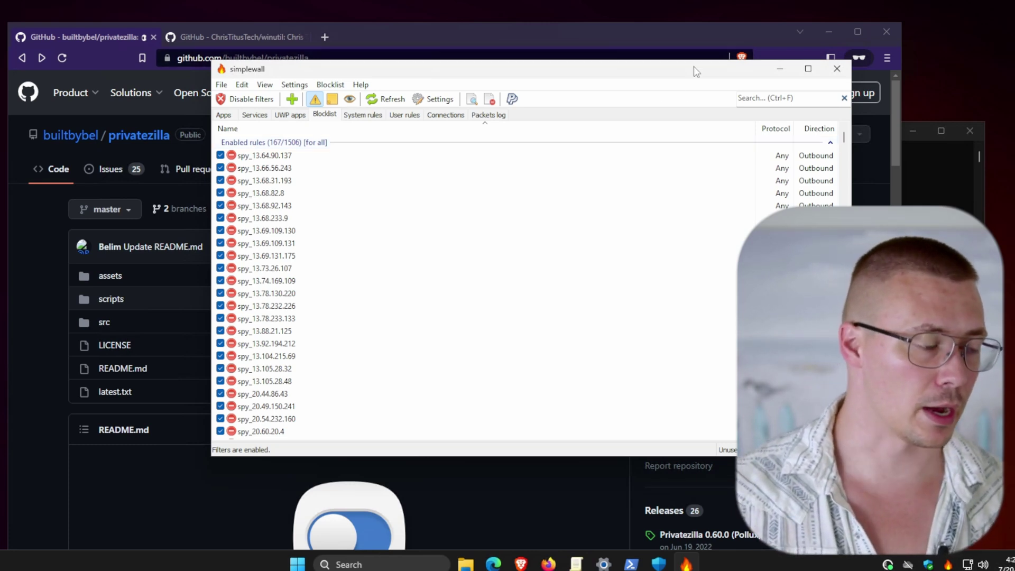
pyautogui.moveTo(682, 70); pyautogui.dragTo(669, 92)
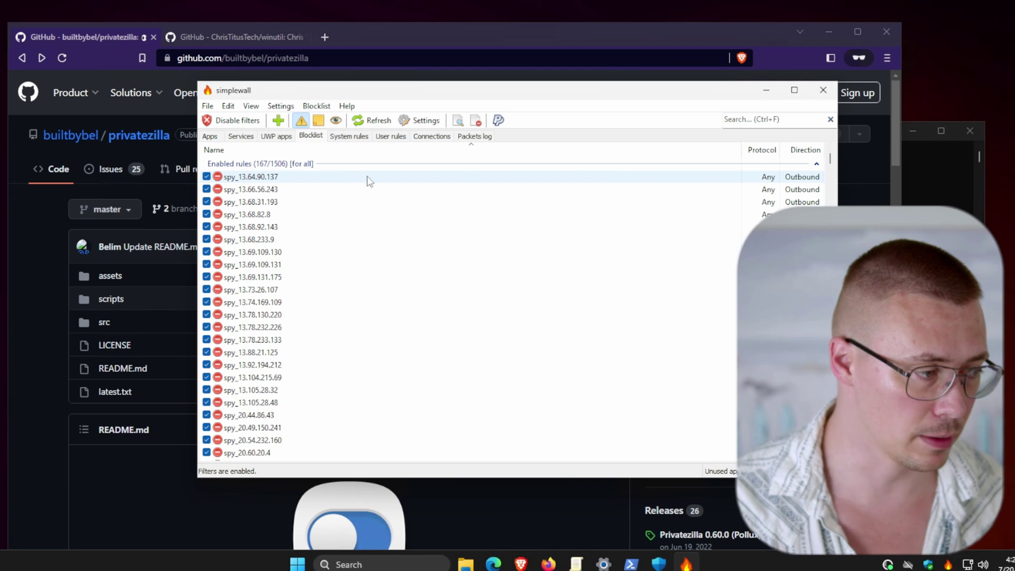
# - Return to simplewall's list of apps with internet access, and minimize the firewall window
pyautogui.click(210, 135)
pyautogui.scroll(3, 430, 255)
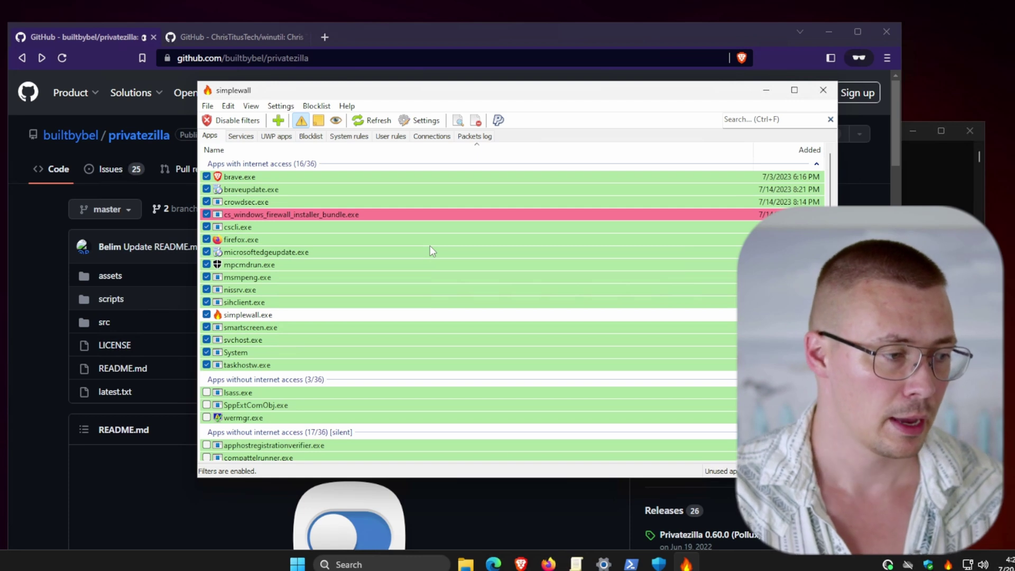
pyautogui.click(765, 91)
# - Reposition the browser window and read the introduction of the Privatezilla README on GitHub
pyautogui.moveTo(441, 40); pyautogui.dragTo(483, 35)
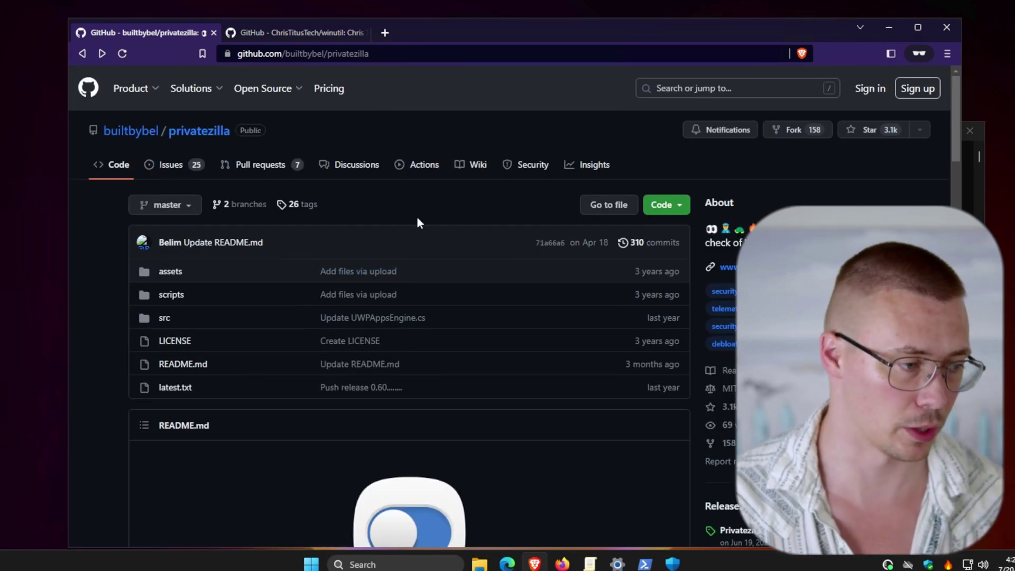
pyautogui.scroll(-3, 469, 225)
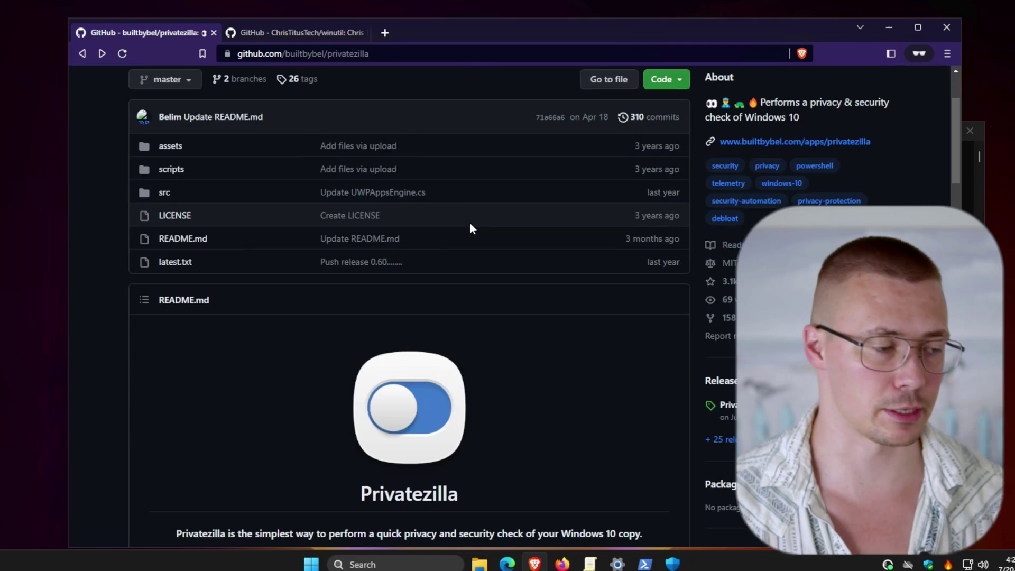
pyautogui.scroll(-4, 468, 238)
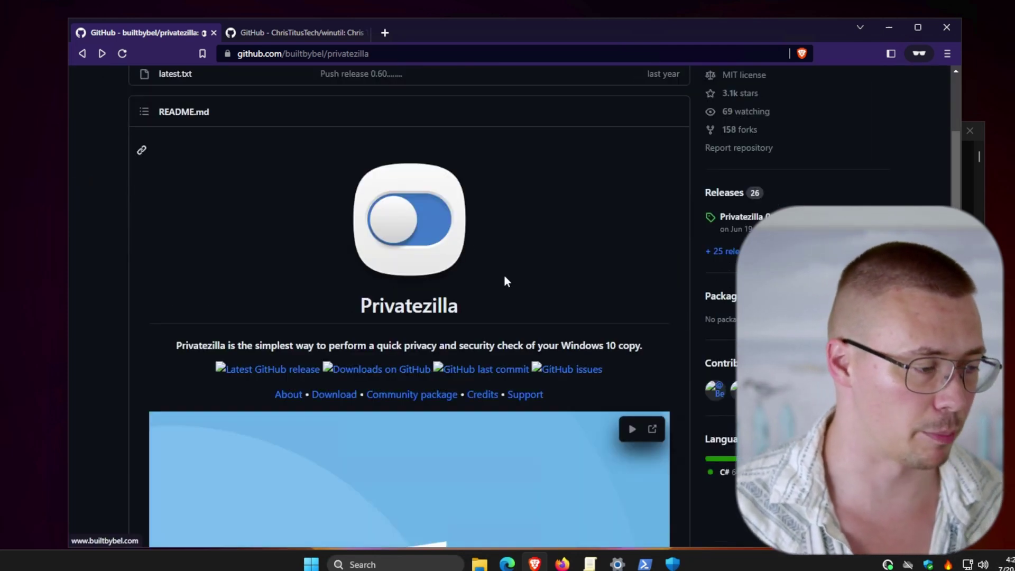
pyautogui.scroll(-4, 535, 268)
pyautogui.scroll(5, 536, 269)
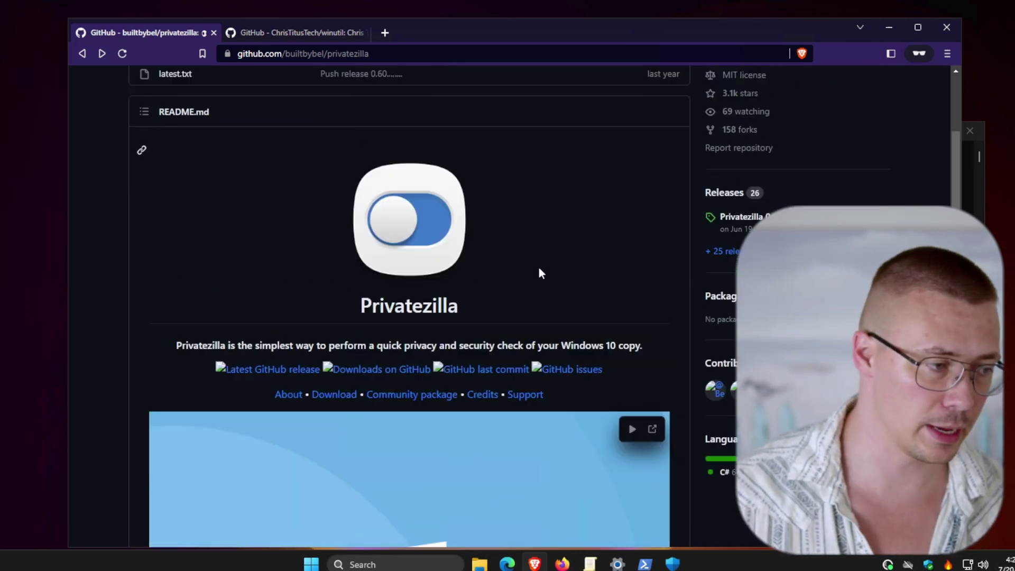
# - Check the Privatezilla 0.60.0 release notes and assets, and view the community package introduction in the README
pyautogui.click(727, 279)
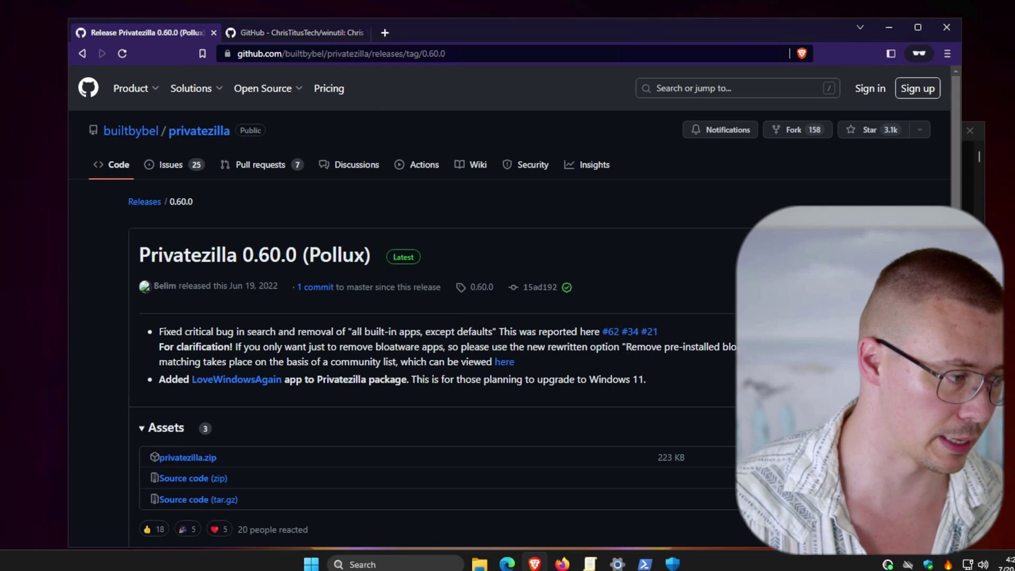
pyautogui.scroll(-3, 71, 79)
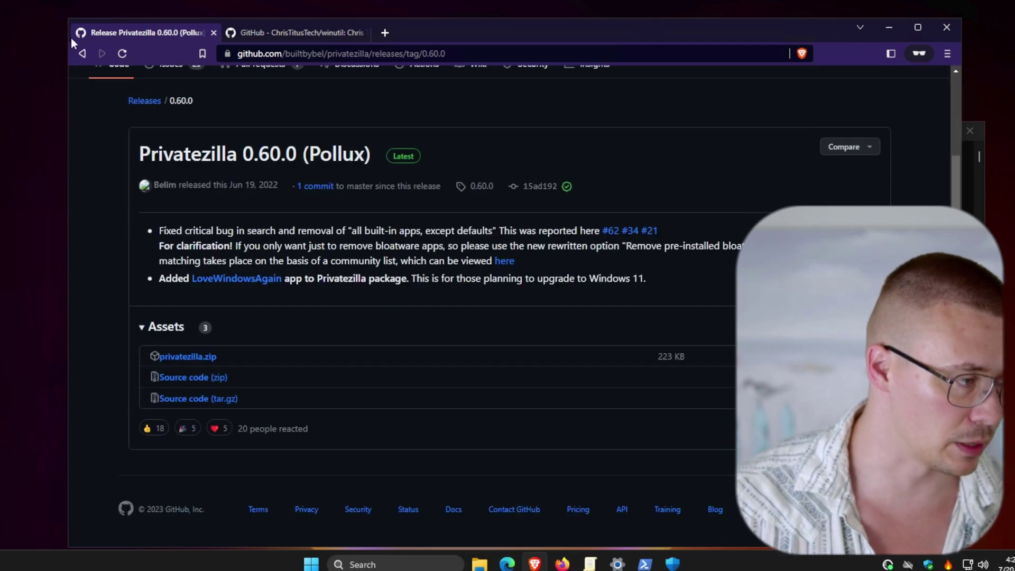
pyautogui.click(84, 54)
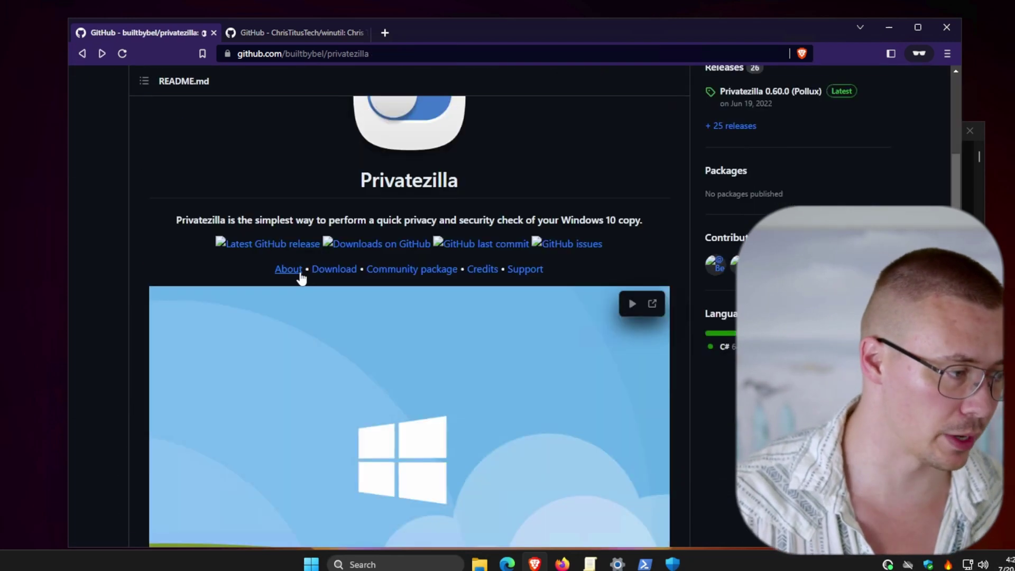
pyautogui.click(289, 269)
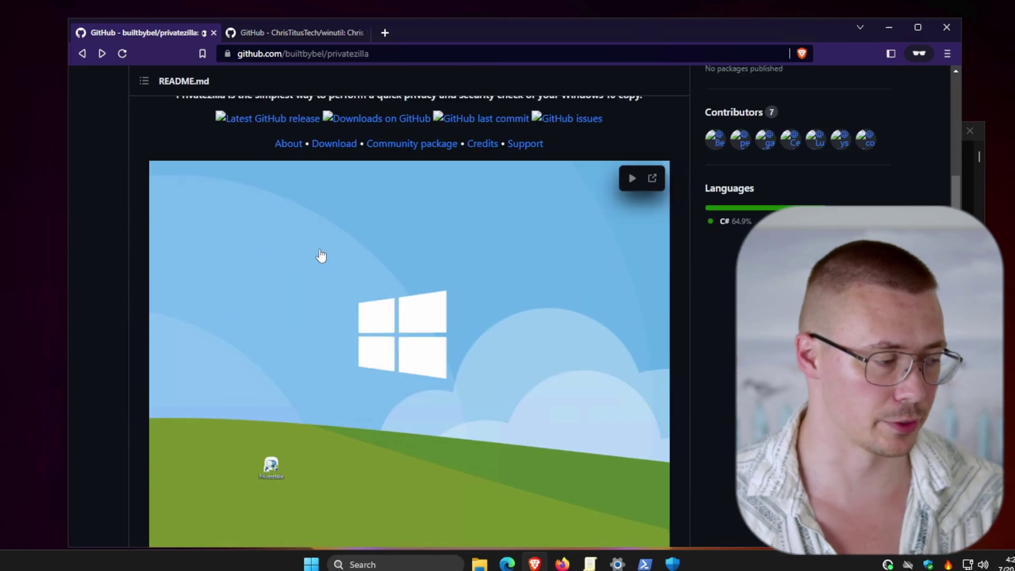
pyautogui.scroll(-8, 318, 248)
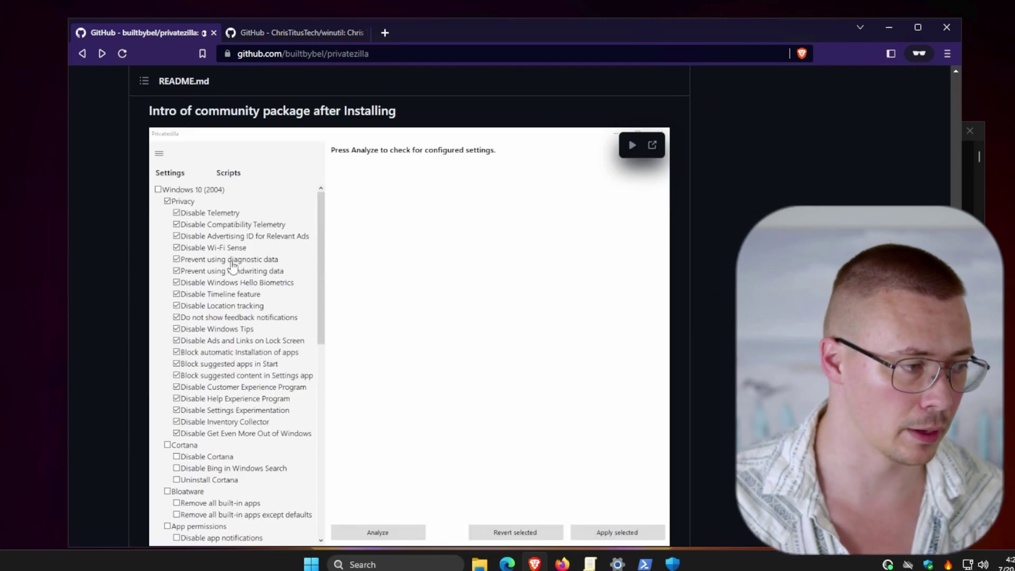
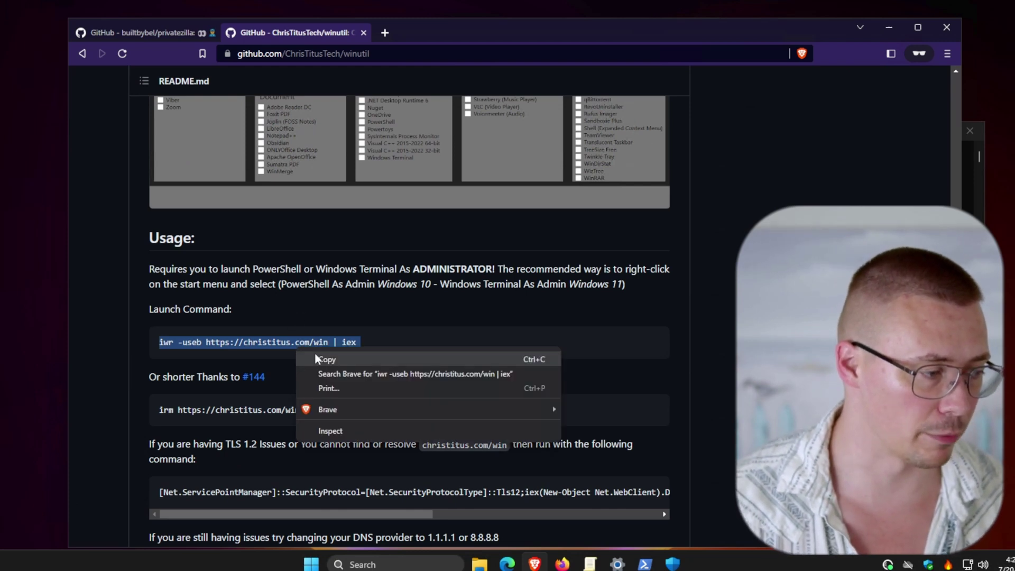
pyautogui.click(326, 360)
pyautogui.scroll(15, 304, 323)
pyautogui.scroll(-12, 304, 334)
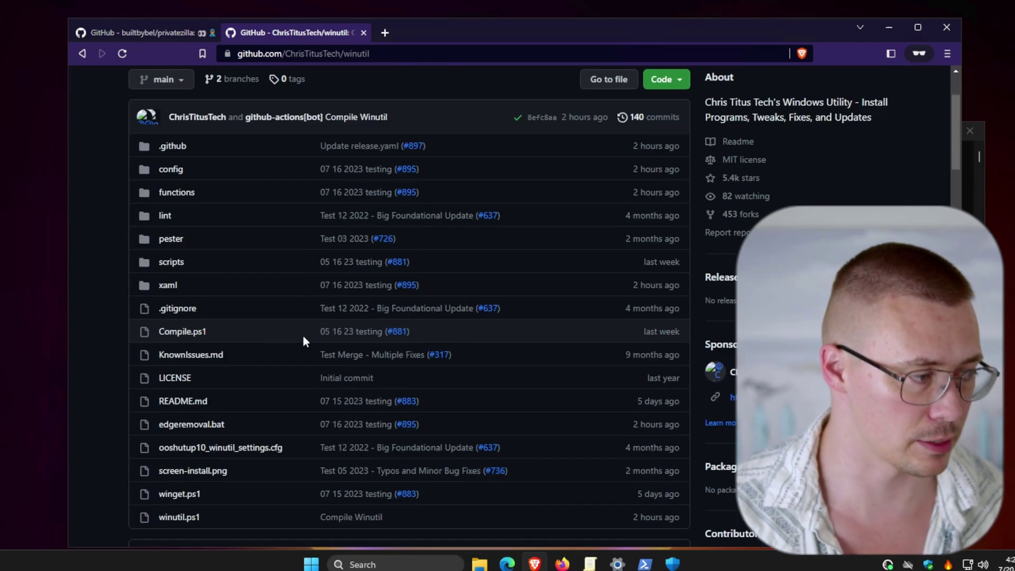
pyautogui.scroll(4, 312, 328)
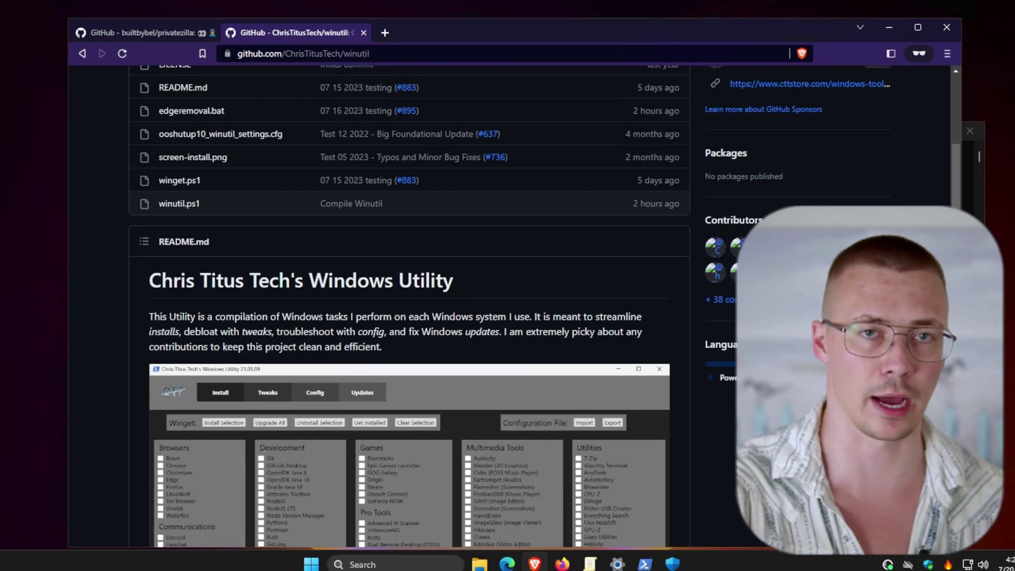
pyautogui.scroll(-8, 317, 285)
pyautogui.scroll(-5, 336, 291)
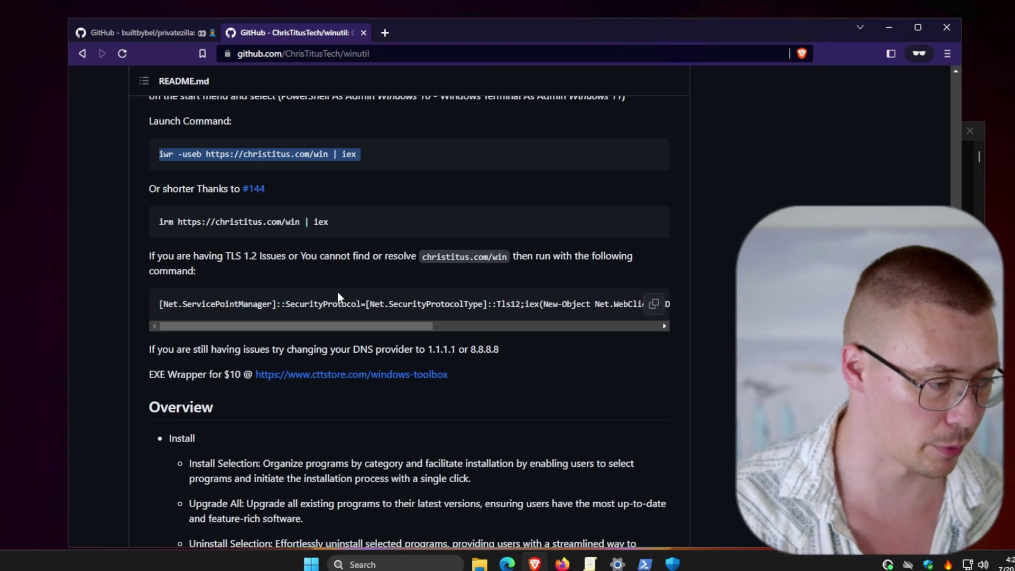
pyautogui.scroll(3, 338, 293)
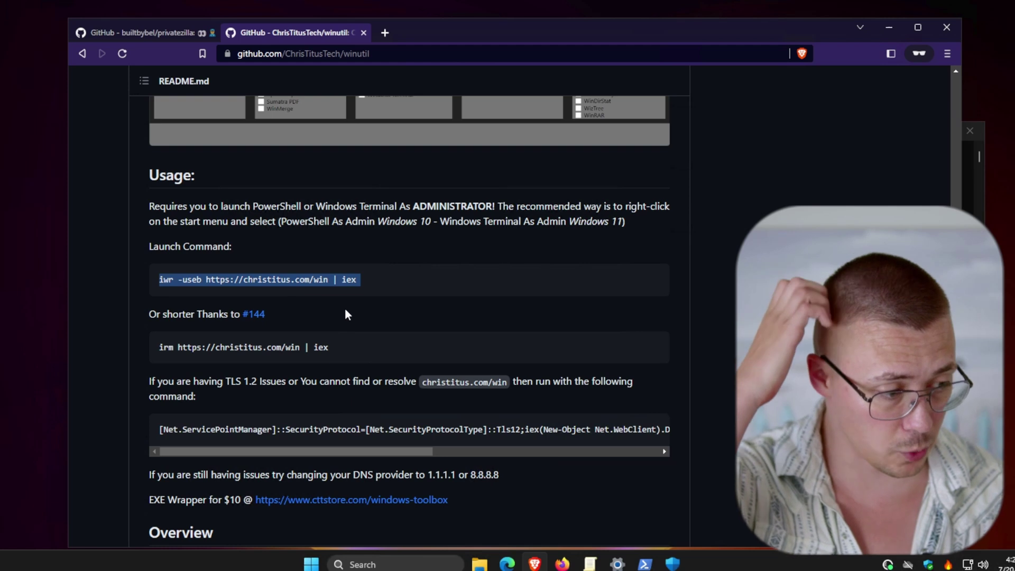
pyautogui.click(644, 564)
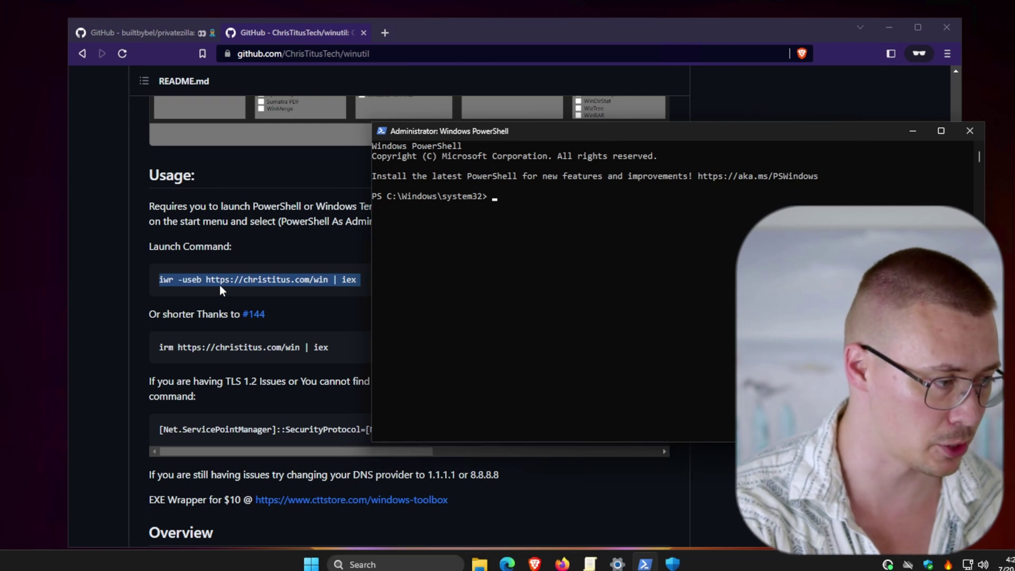
pyautogui.rightClick(553, 197)
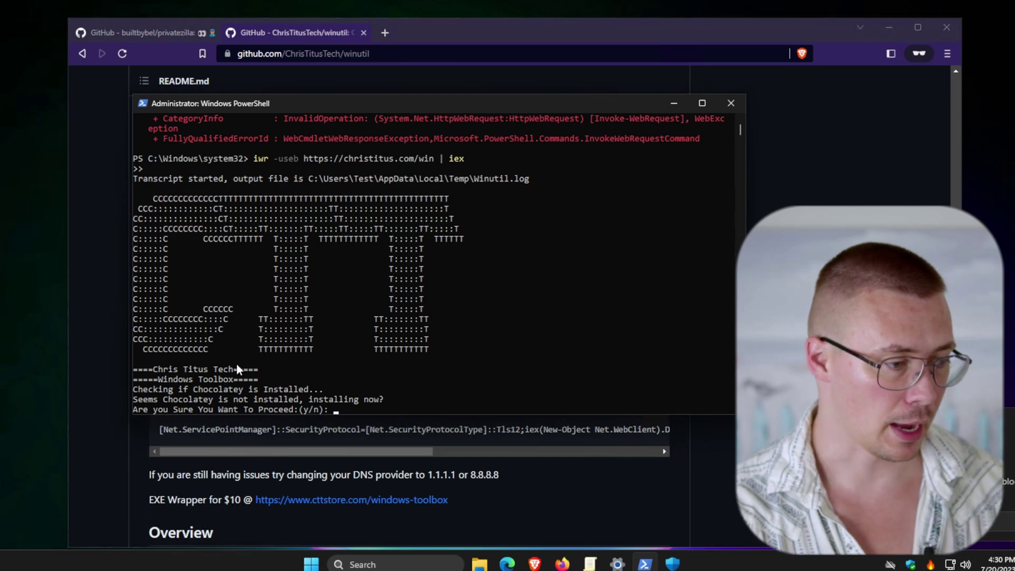
# - Clear the accidental console selection and answer "y" to proceed with the Chocolatey installation
pyautogui.click(458, 370)
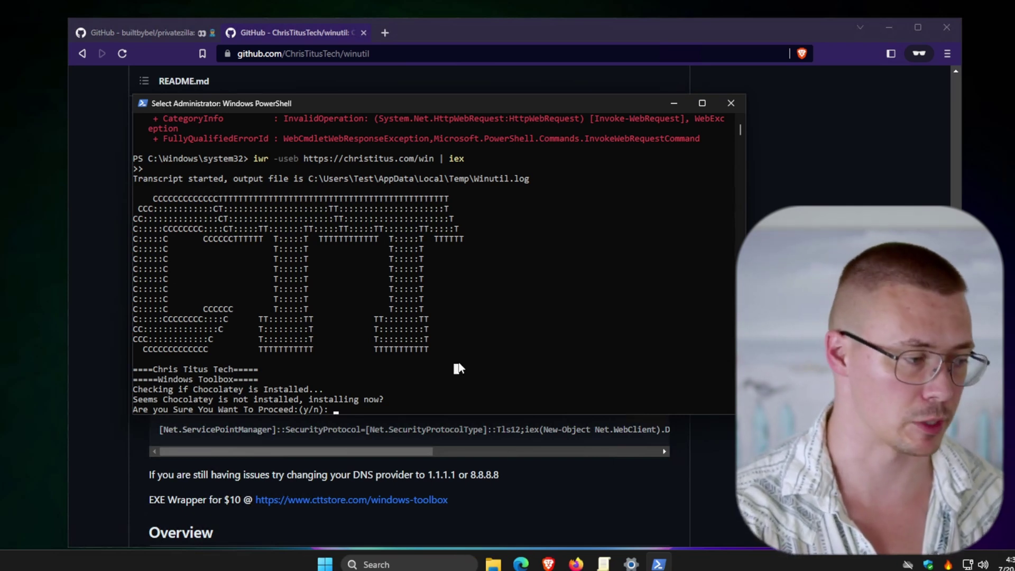
pyautogui.press('Escape')
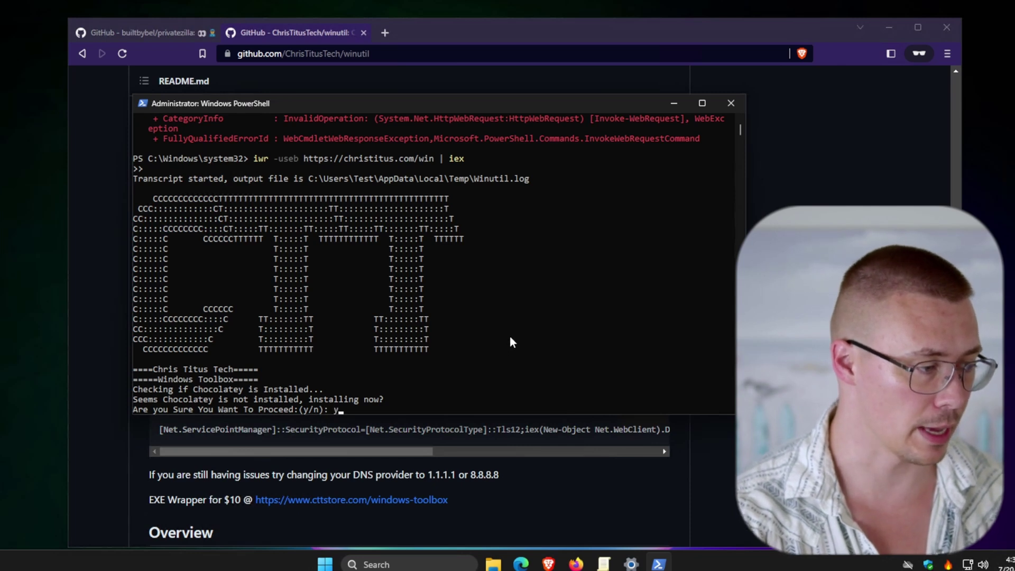
pyautogui.write('y')
pyautogui.press('Return')
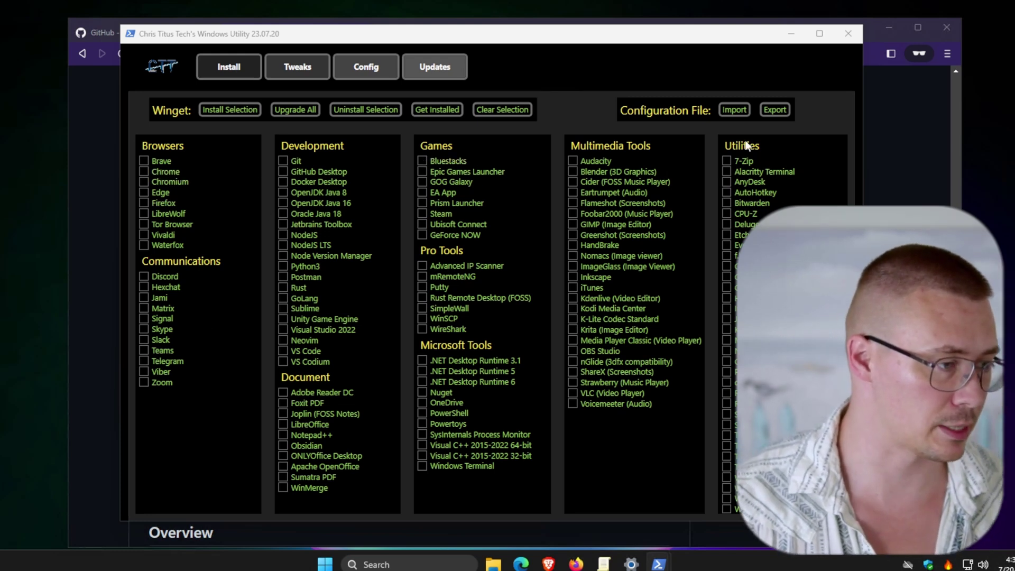
# - Examine the utility's tweaks and configuration options, and read the description of the Disable Telemetry tweak
pyautogui.click(285, 77)
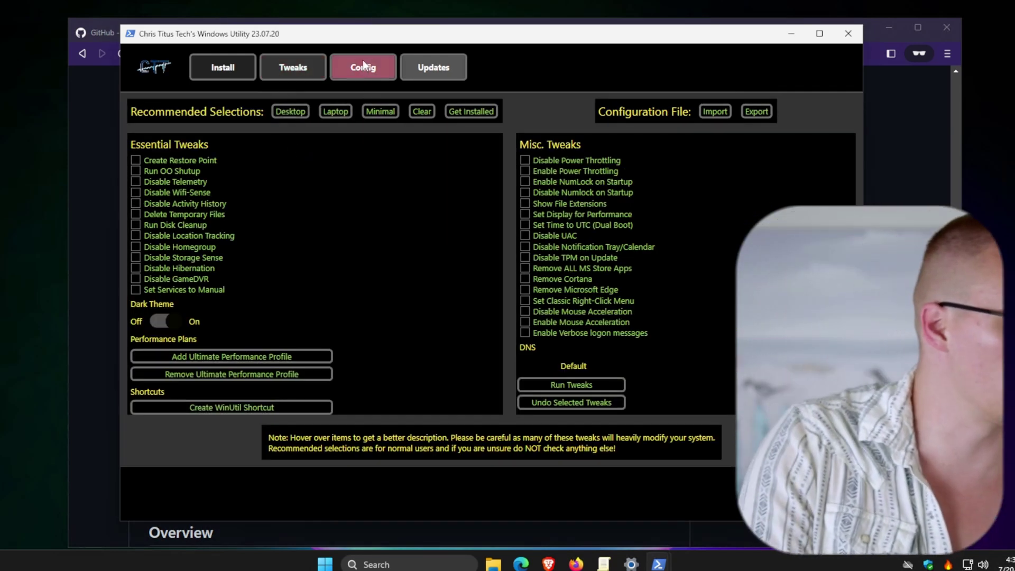
pyautogui.click(363, 64)
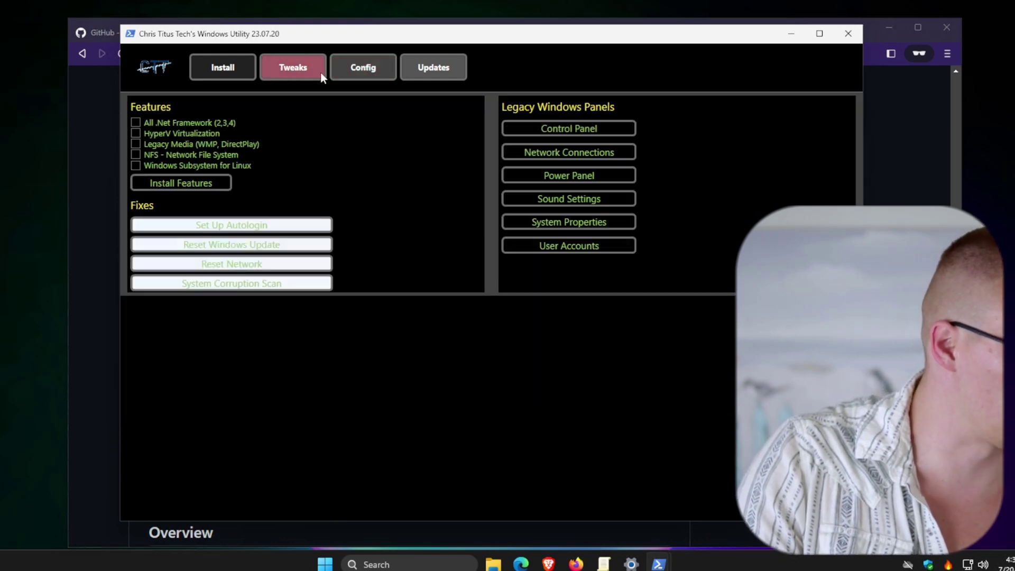
pyautogui.click(295, 70)
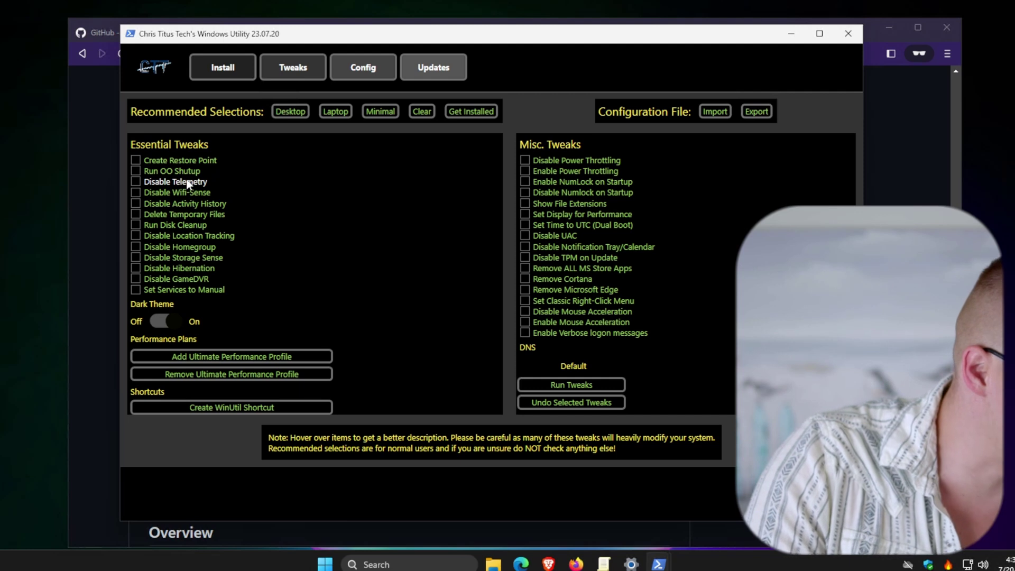
pyautogui.moveTo(202, 207)
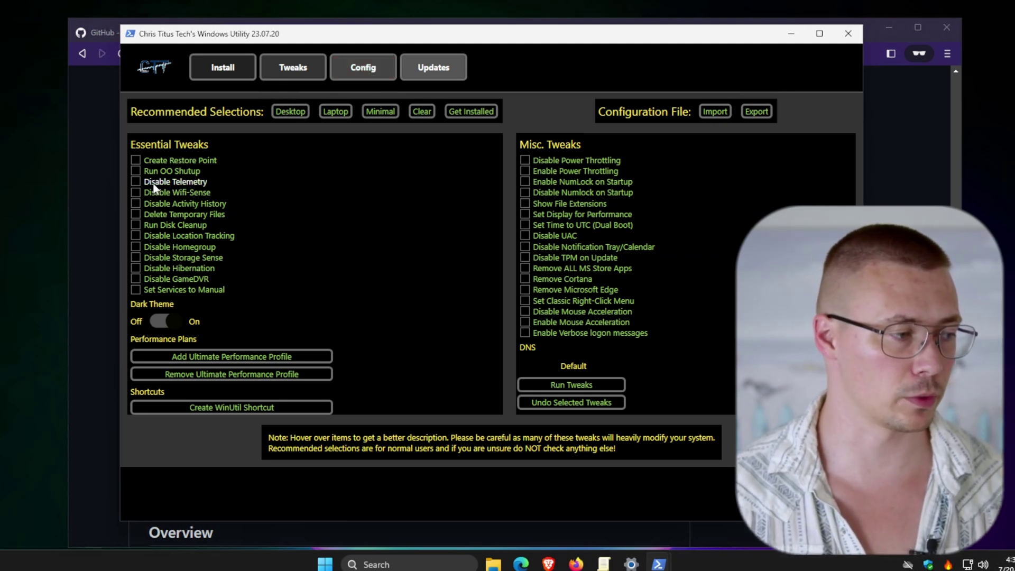
pyautogui.moveTo(144, 183)
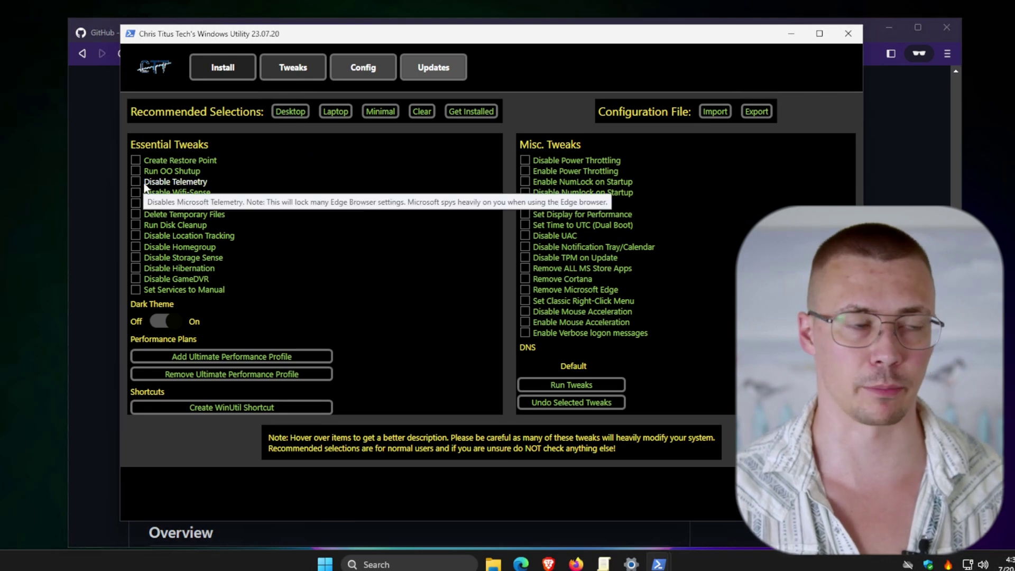
# - Look through the utility's installable programs, Windows features and fixes, and update options, and return to the list of tweaks
pyautogui.click(224, 70)
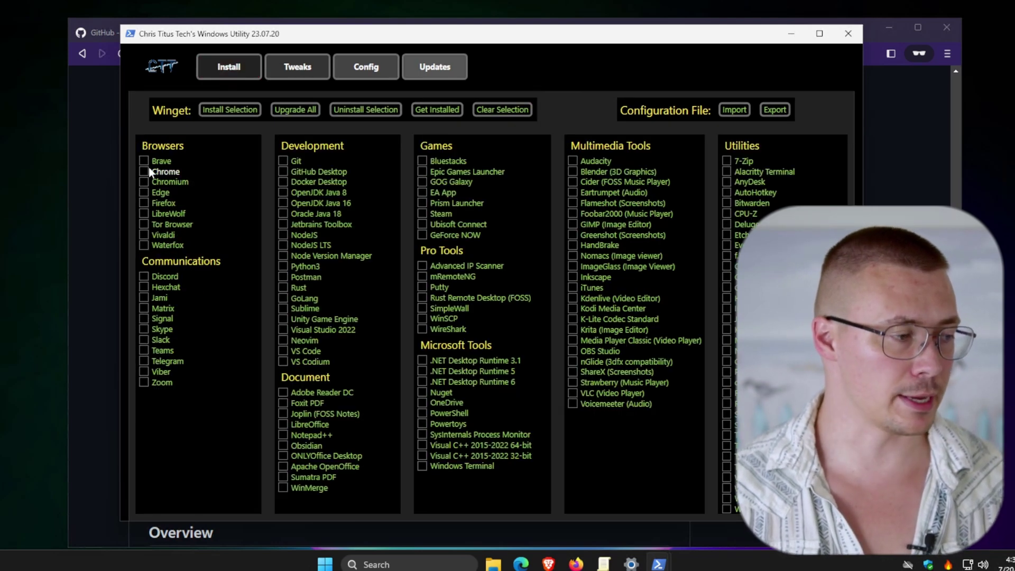
pyautogui.click(310, 62)
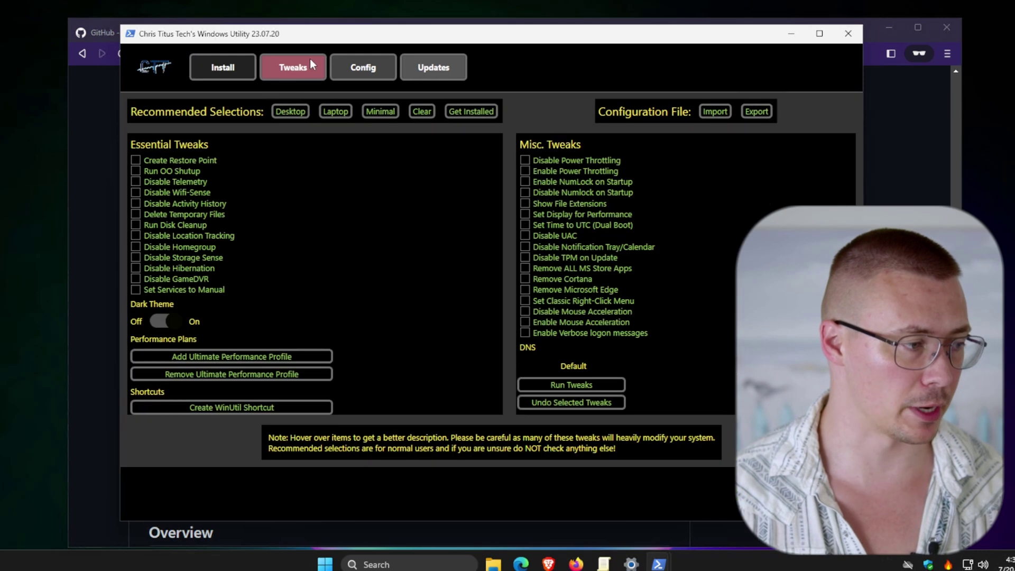
pyautogui.click(362, 63)
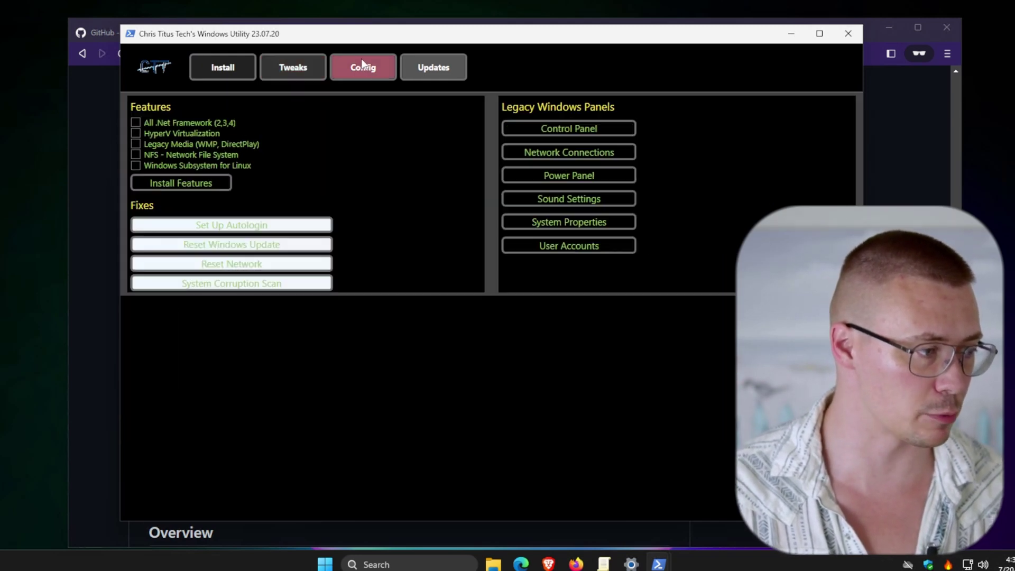
pyautogui.click(408, 63)
pyautogui.click(236, 59)
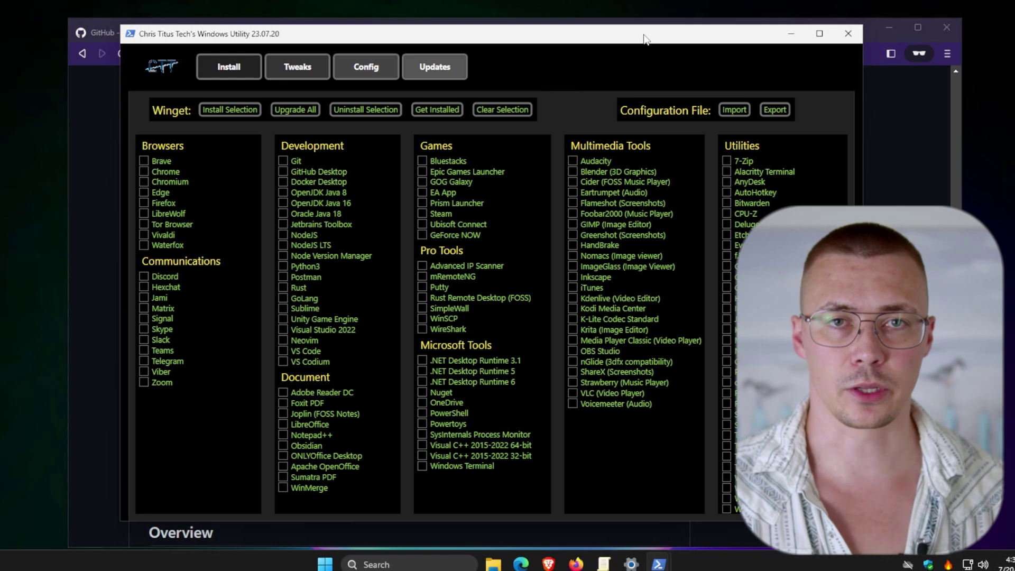
pyautogui.click(280, 71)
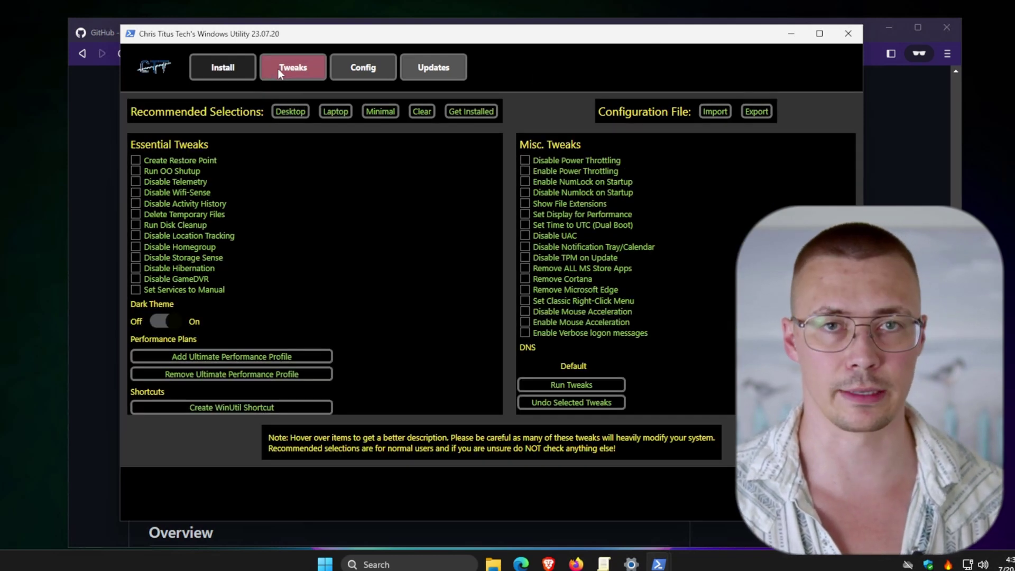